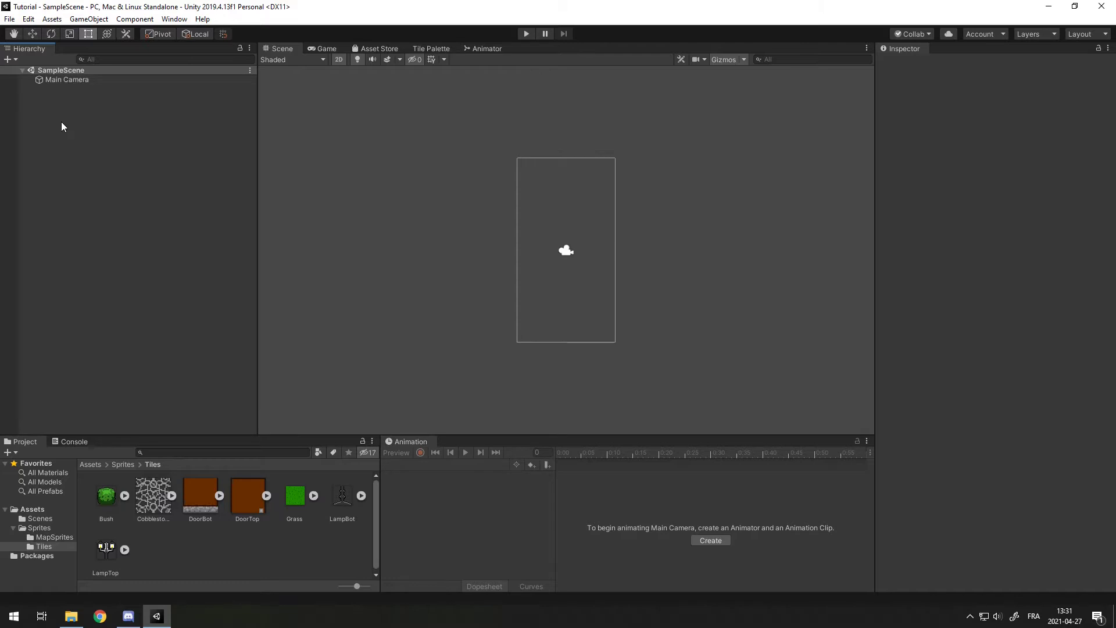
Step: Create a 2D Tilemap in the Hierarchy, adding a Grid with a Tilemap child
right_click(60, 105)
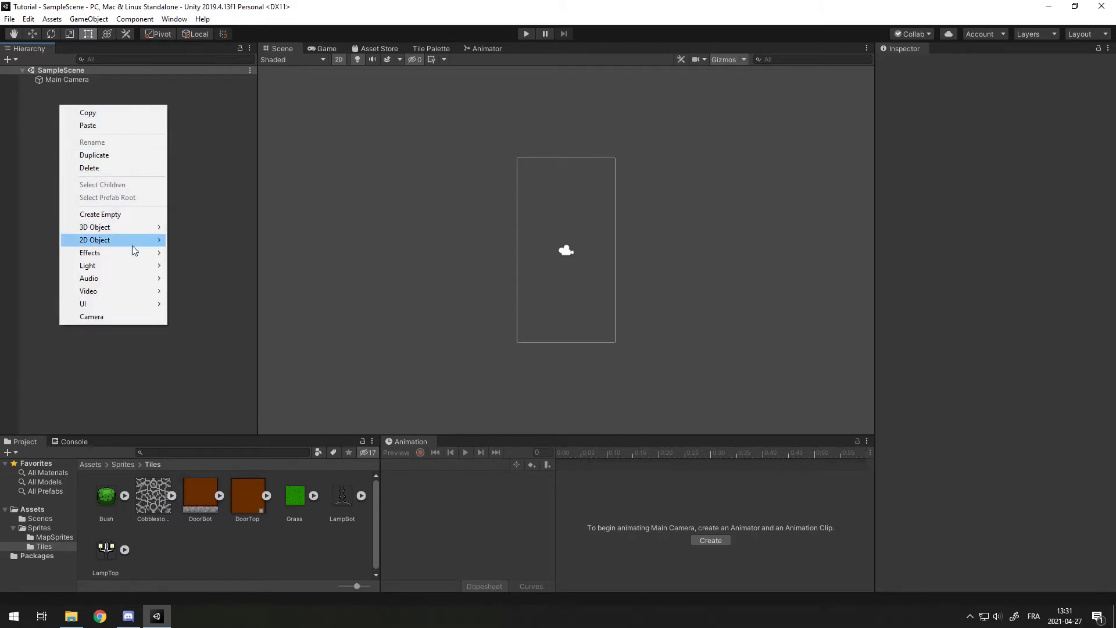
mouse_move(132, 243)
left_click(197, 266)
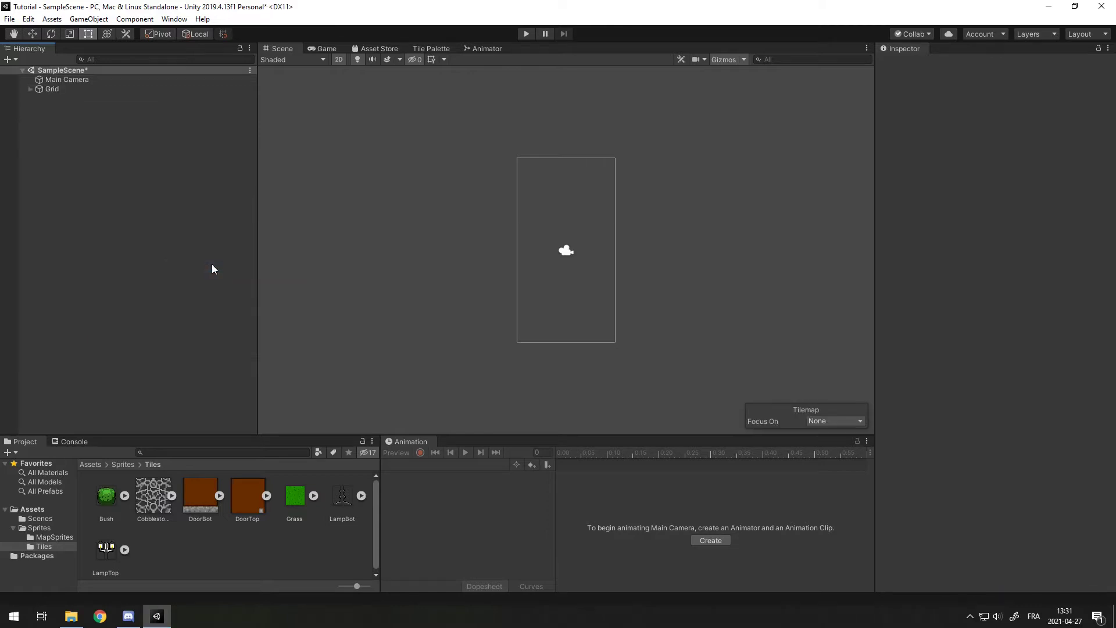
Step: Expand the Grid object and select its Tilemap child
right_click(67, 146)
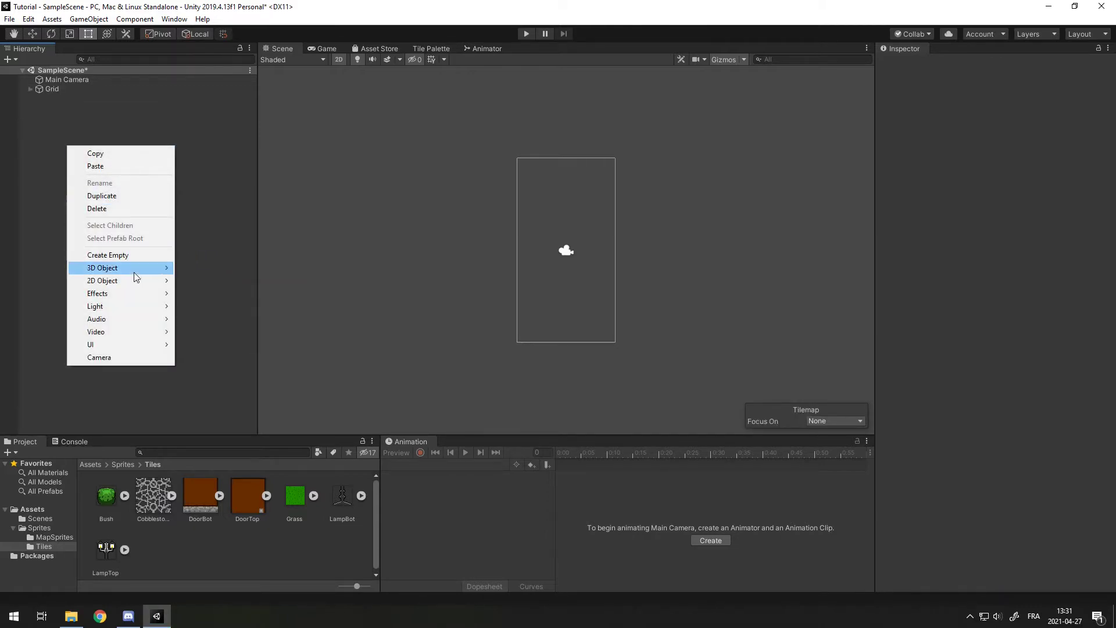
mouse_move(137, 281)
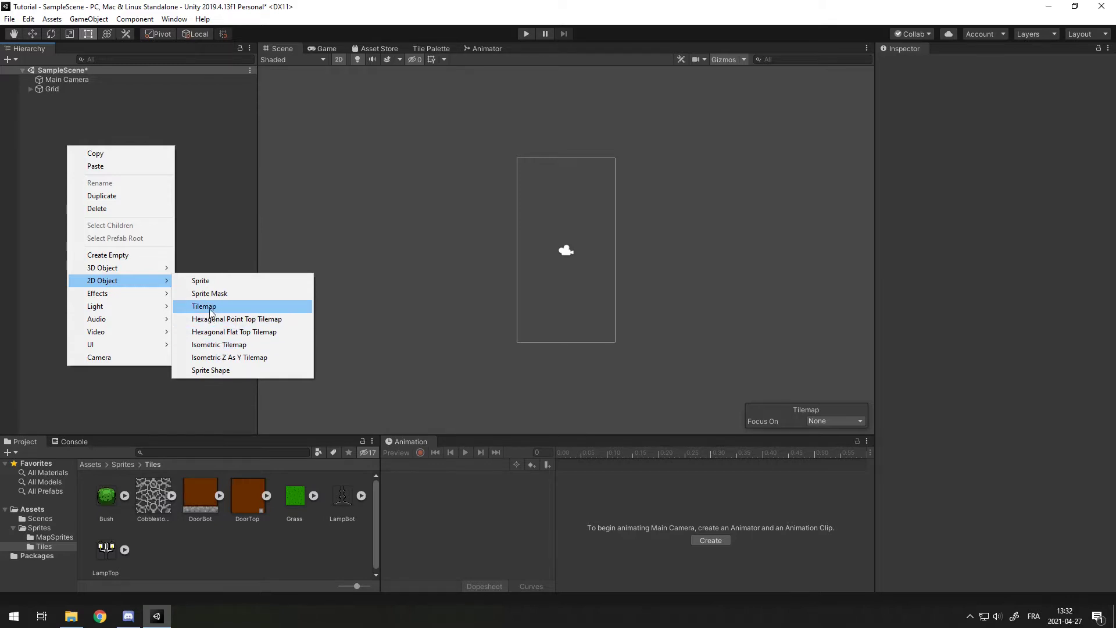
left_click(31, 94)
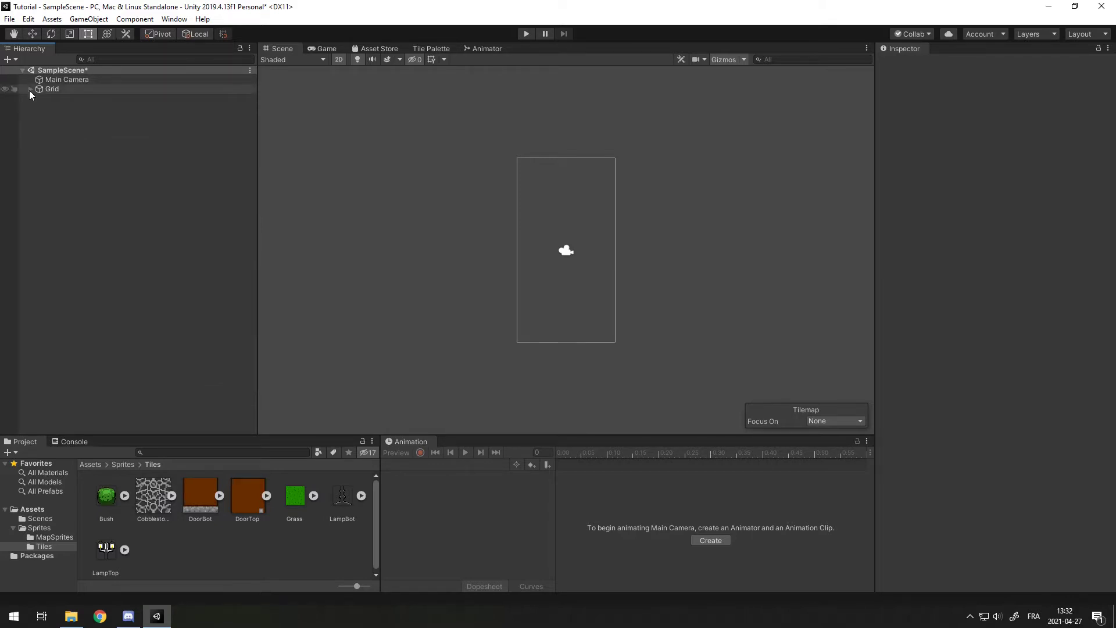
left_click(30, 89)
left_click(57, 89)
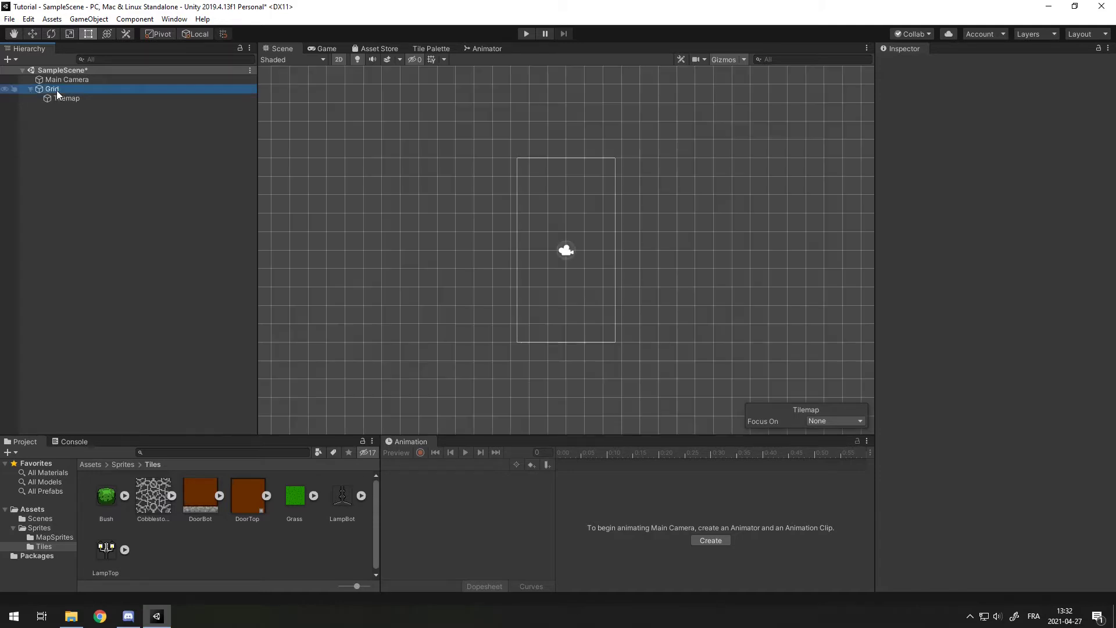
left_click(62, 96)
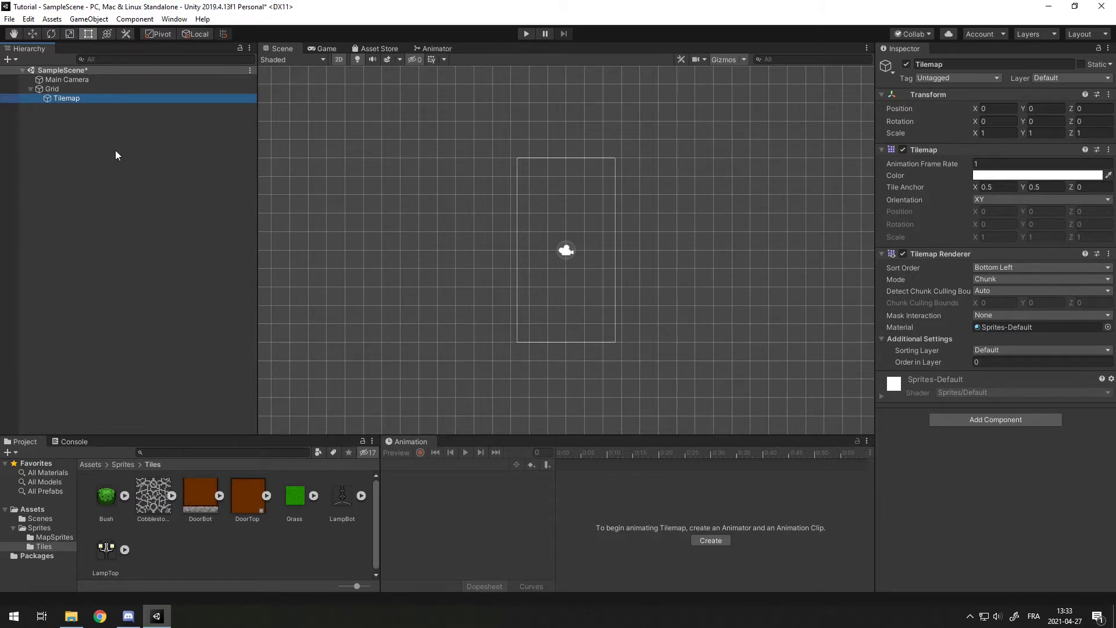
Step: Open the Tile Palette window from Window > 2D and dock it beside the Scene view
left_click(175, 19)
mouse_move(234, 219)
left_click(355, 244)
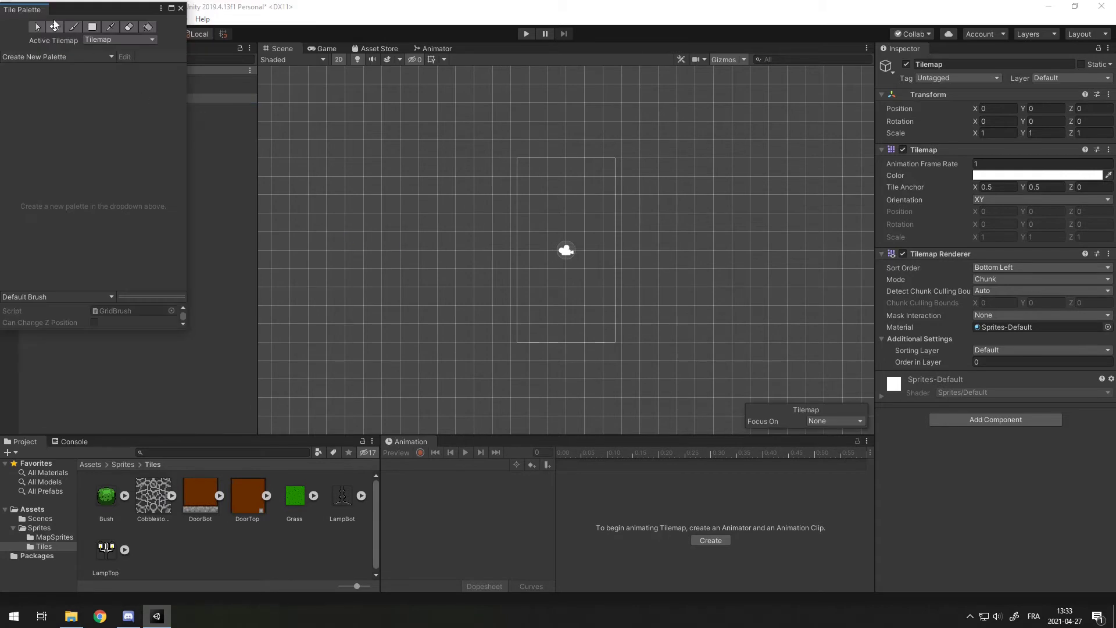
left_click_drag(23, 9, 480, 51)
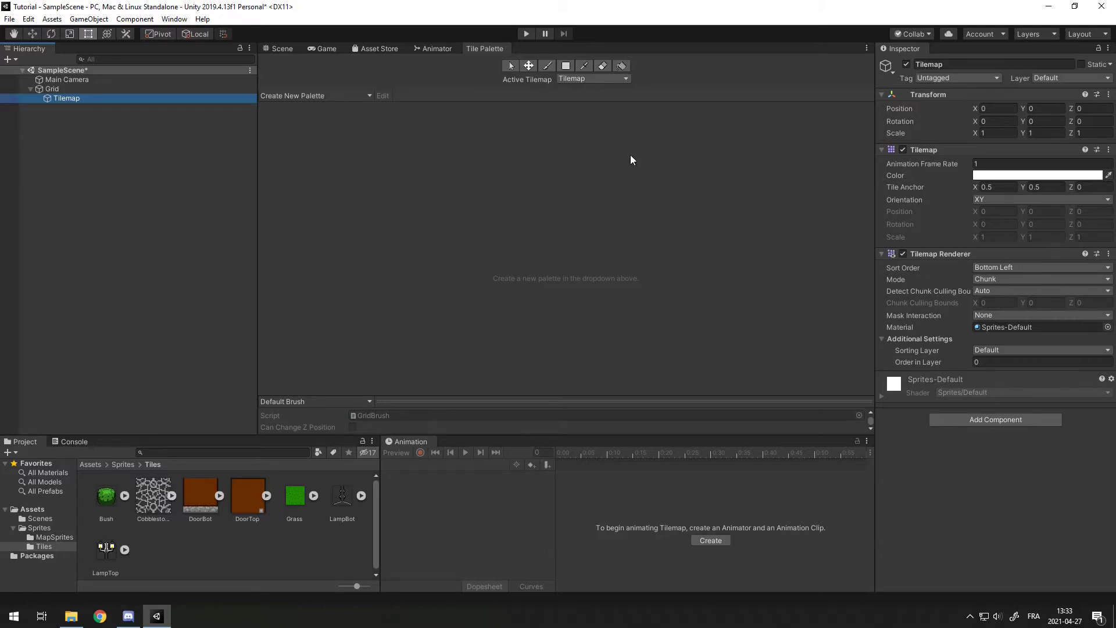
Step: Start a New Palette with Rectangle grid and Automatic cell size
left_click(304, 96)
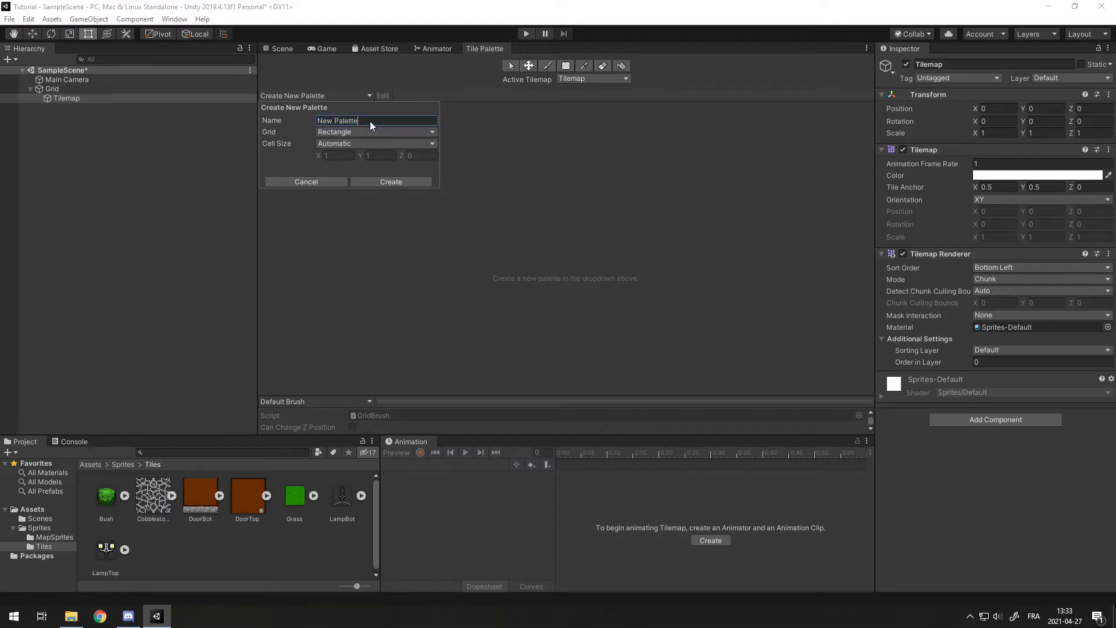
left_click(351, 132)
left_click(351, 134)
left_click(342, 142)
left_click(338, 143)
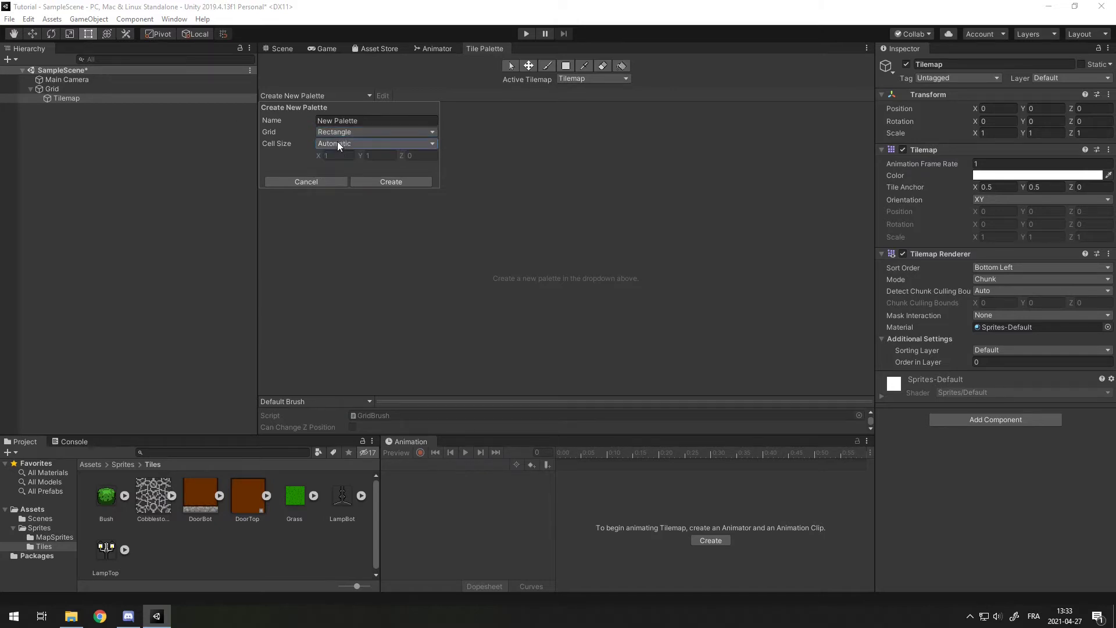
left_click(398, 181)
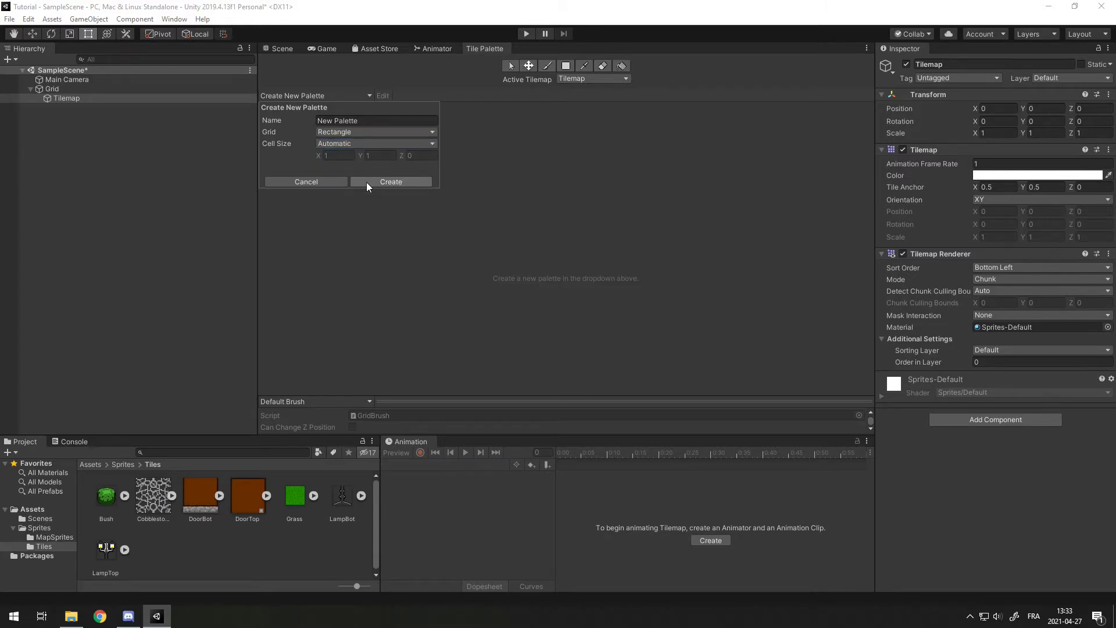
Step: Save the New Palette in Assets/Sprites/Tiles and add Cobblestone to it as Cobblestone.asset
left_click(366, 183)
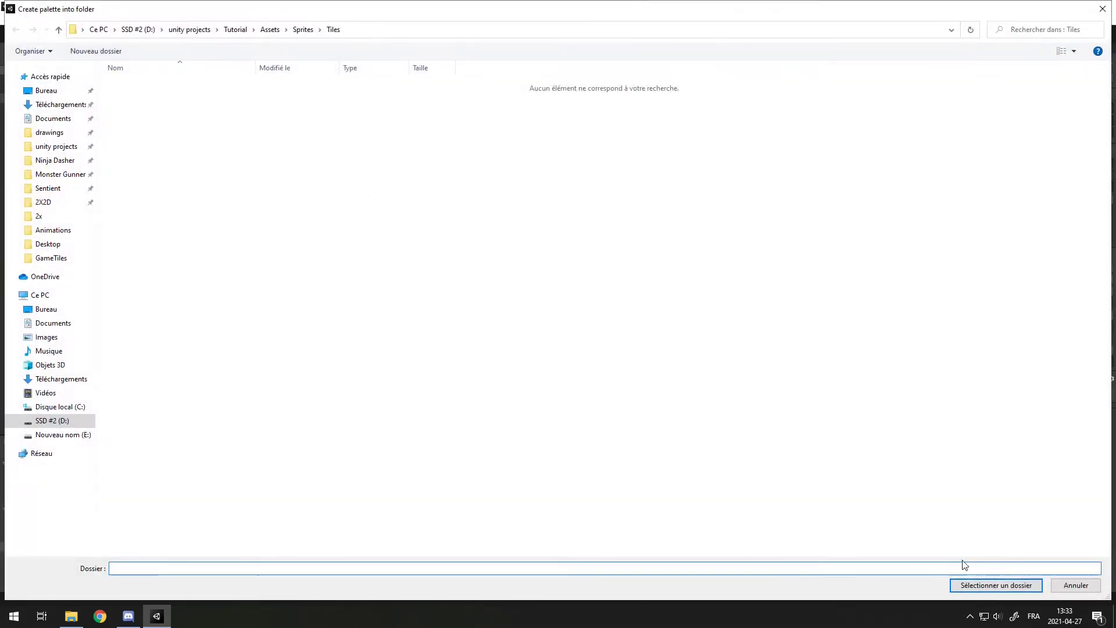
left_click(982, 588)
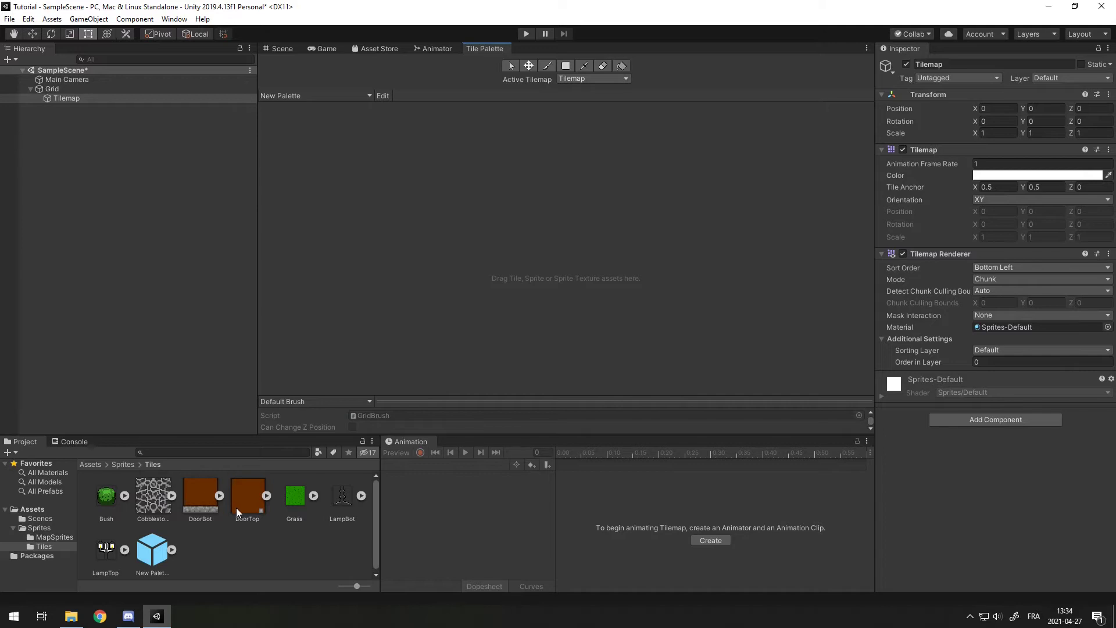
left_click_drag(154, 508, 557, 230)
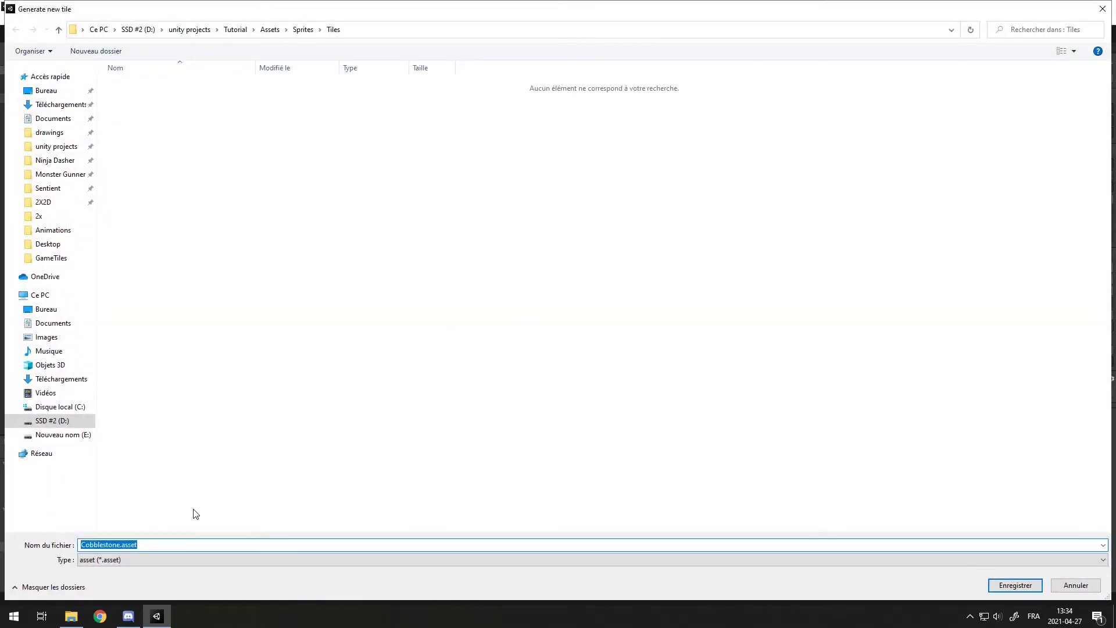
left_click(1007, 588)
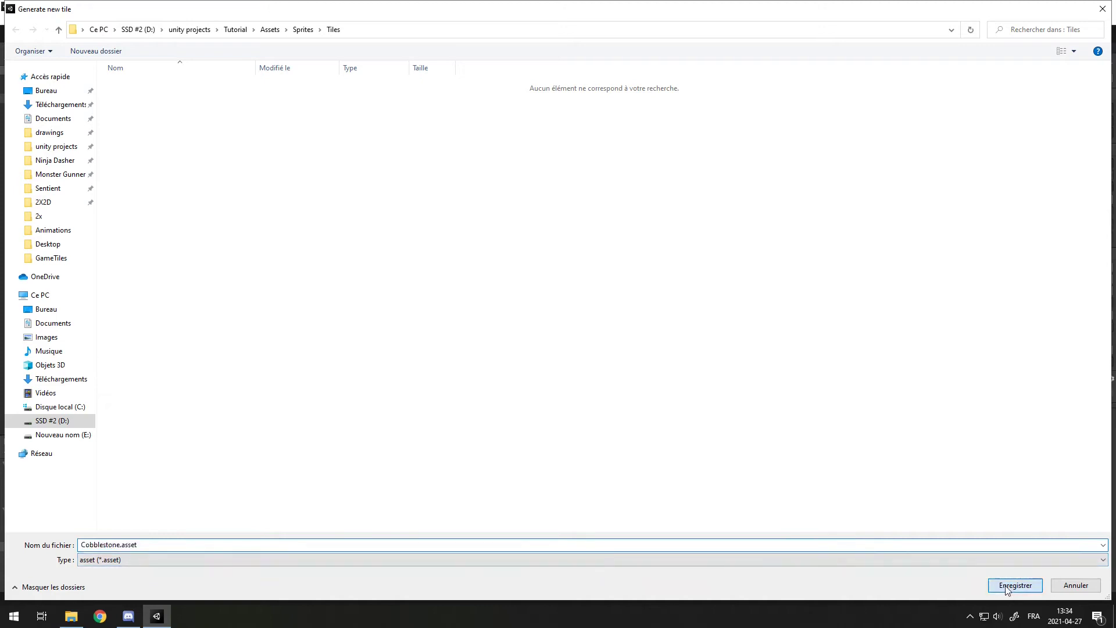
left_click(158, 500)
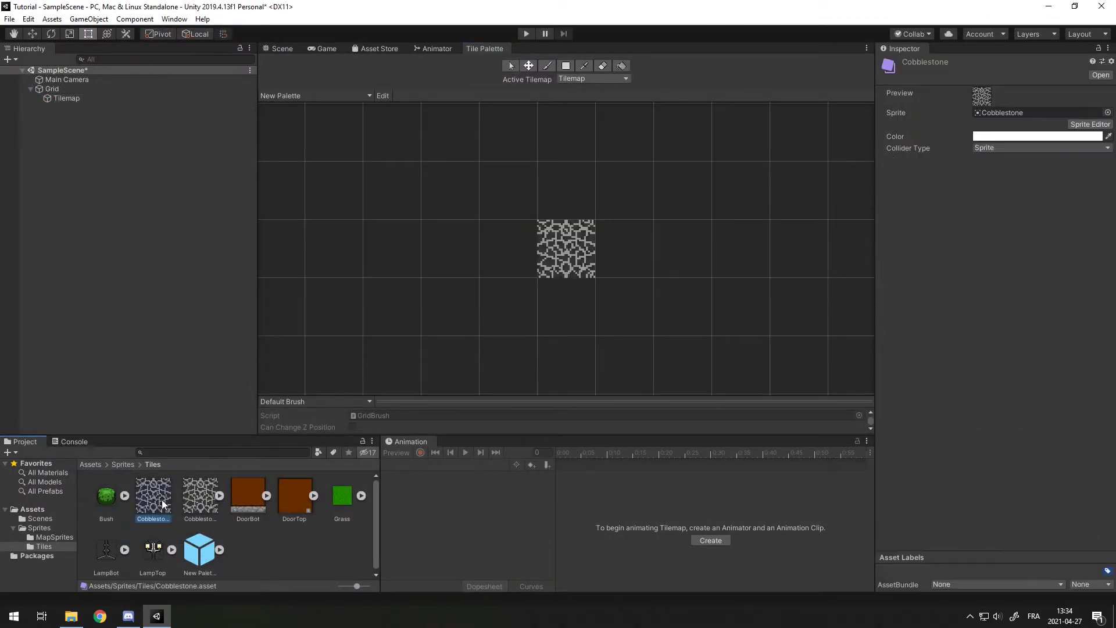
Step: Add a Bush tile to the palette and set the Bush sprite to 32 pixels per unit
left_click_drag(106, 501, 633, 253)
left_click(1015, 585)
left_click(633, 254)
left_click(144, 501)
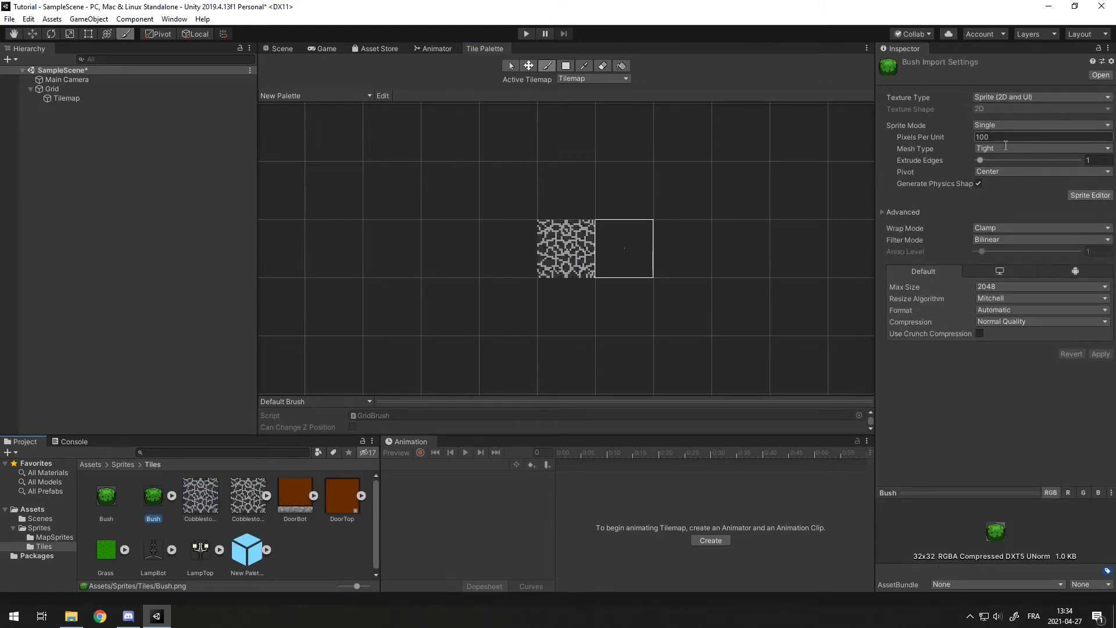
left_click(976, 138)
type("32")
left_click(1099, 354)
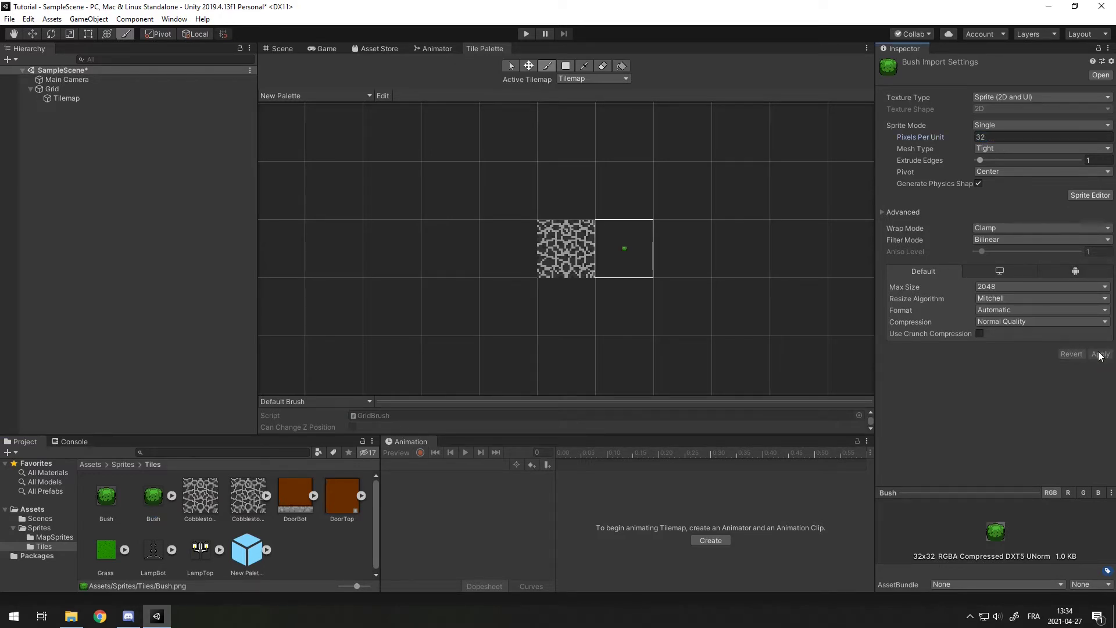
Step: Set the Cobblestone sprite's Pixels Per Unit to 1024 and apply it
left_click(203, 496)
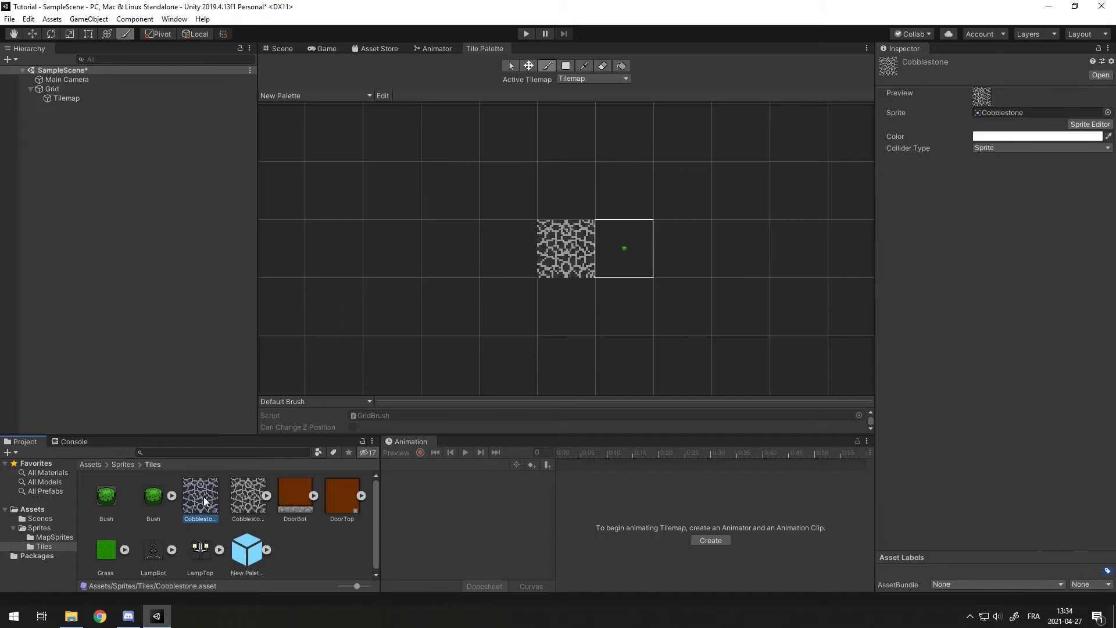
left_click(239, 497)
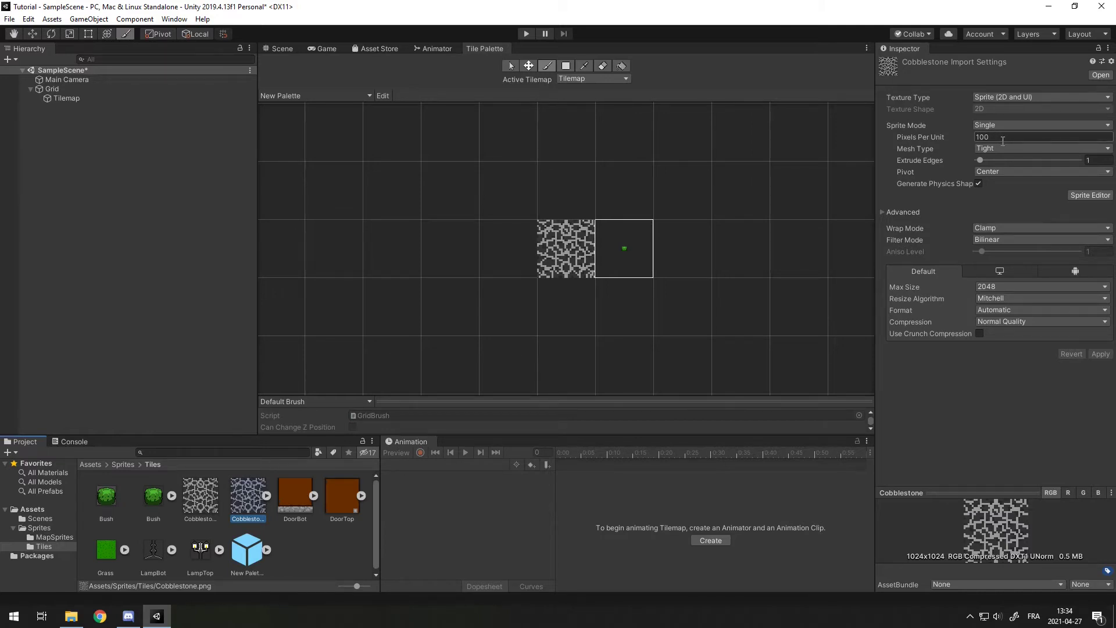
left_click(104, 510)
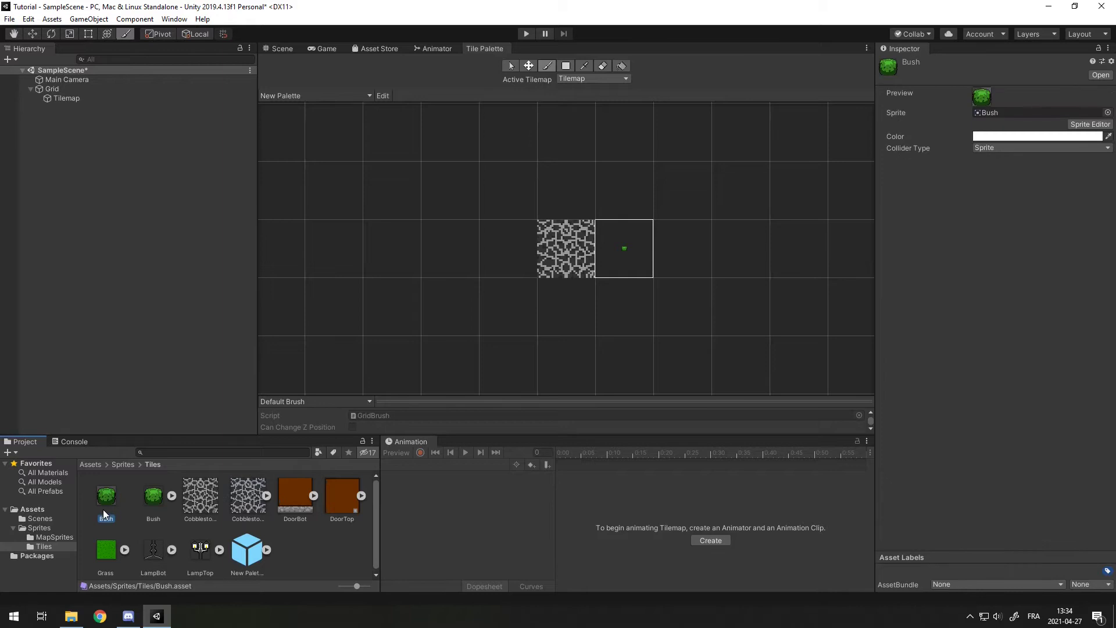
key("ctrl+z")
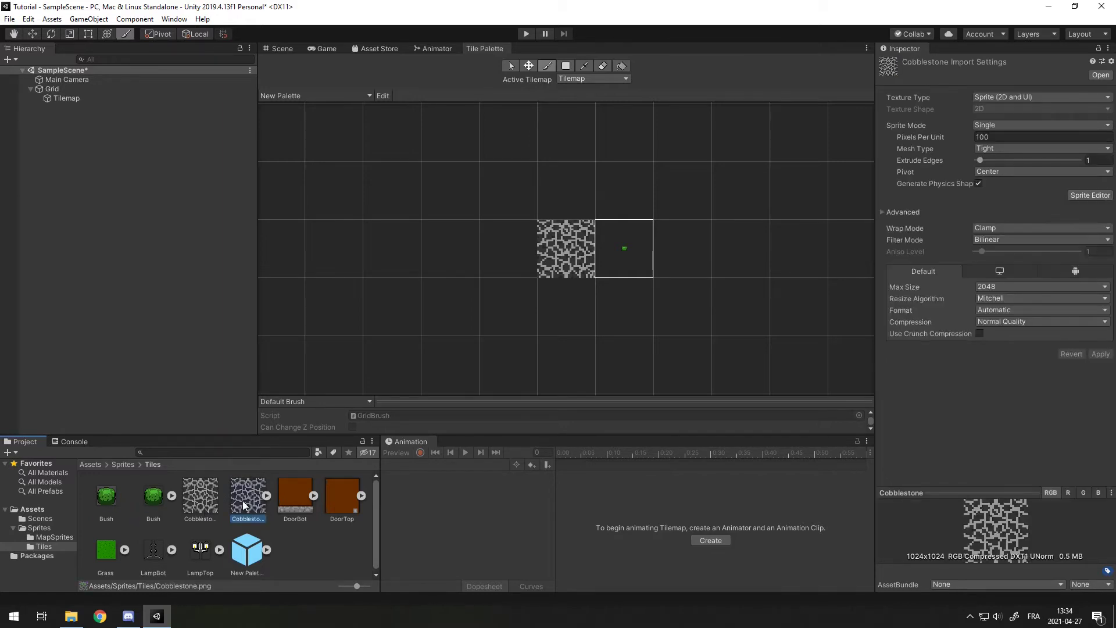
left_click(1024, 137)
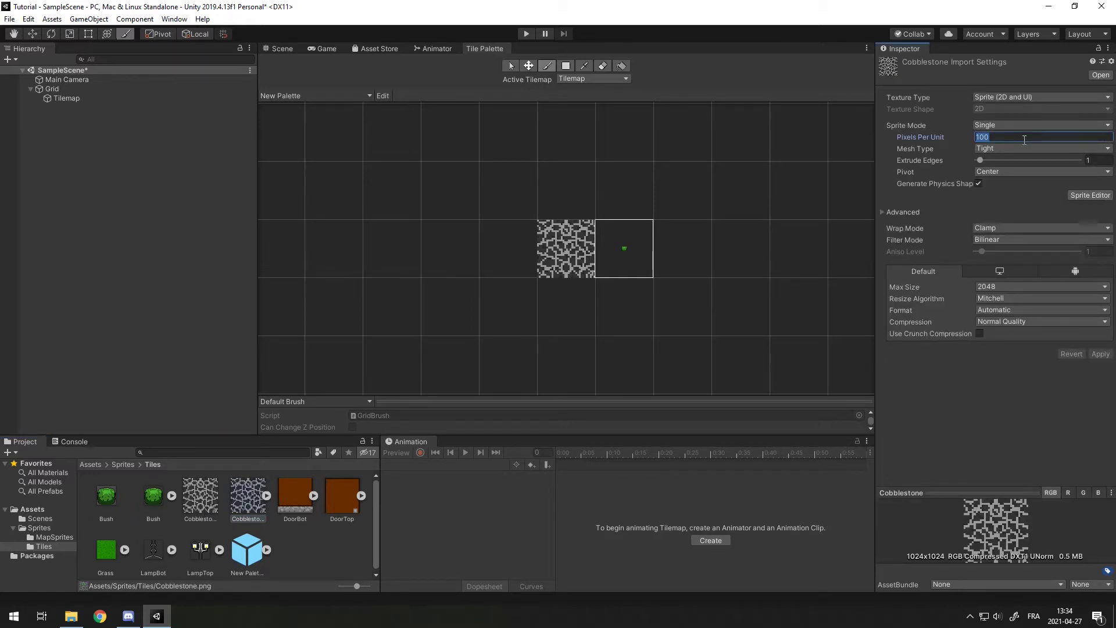
type("1024")
left_click(1103, 354)
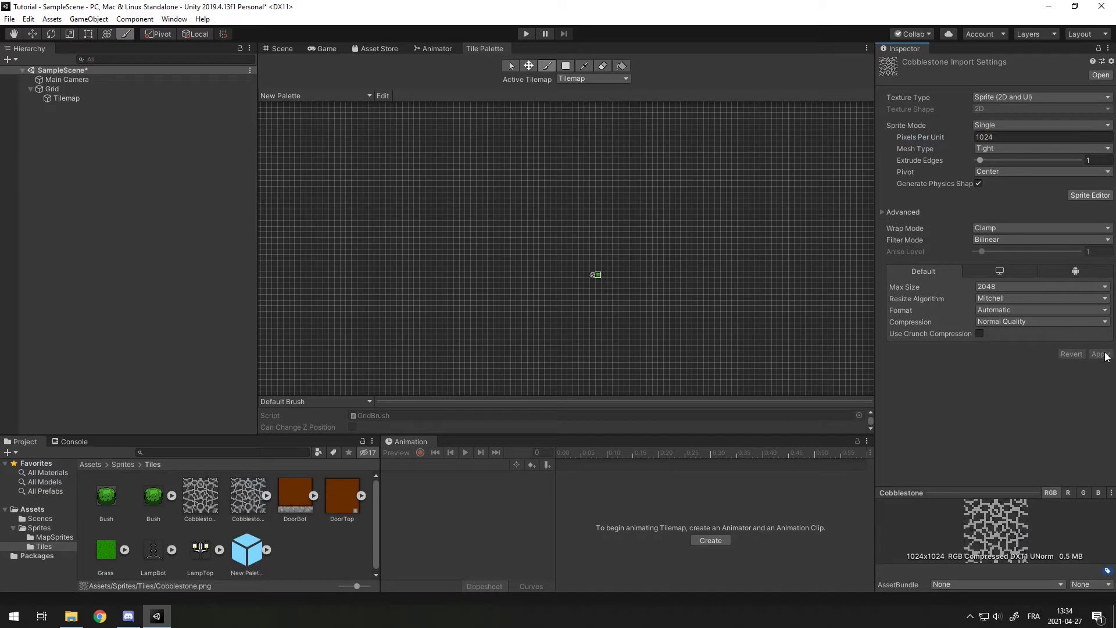
scroll(598, 277, "up", 10)
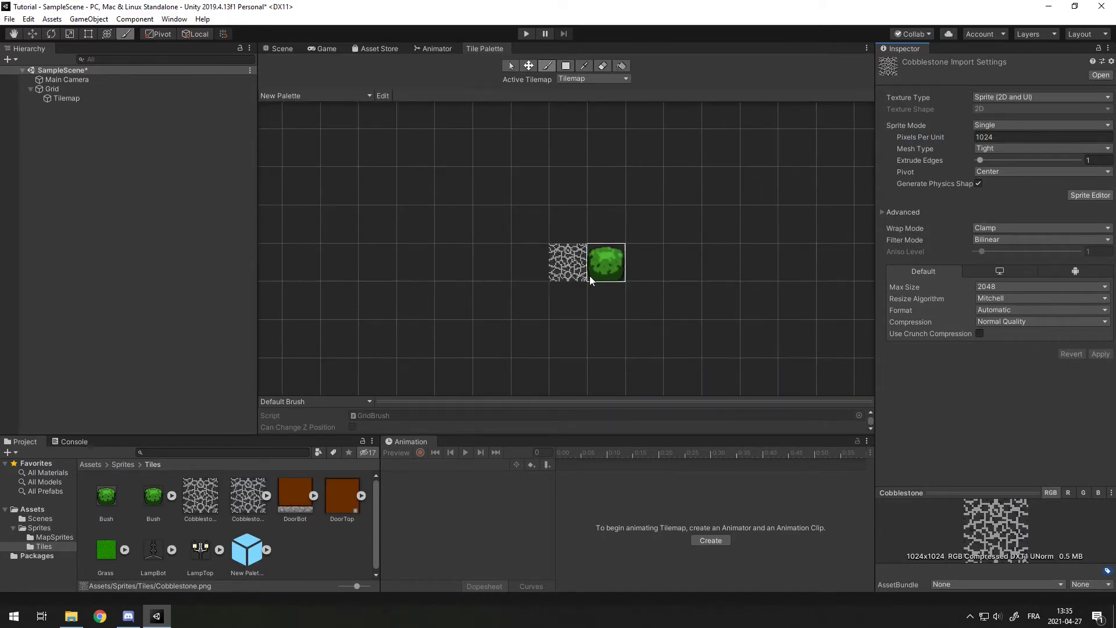
Step: Add LampBot and LampTop tiles to the New Palette, saving each tile asset
scroll(590, 276, "up", 3)
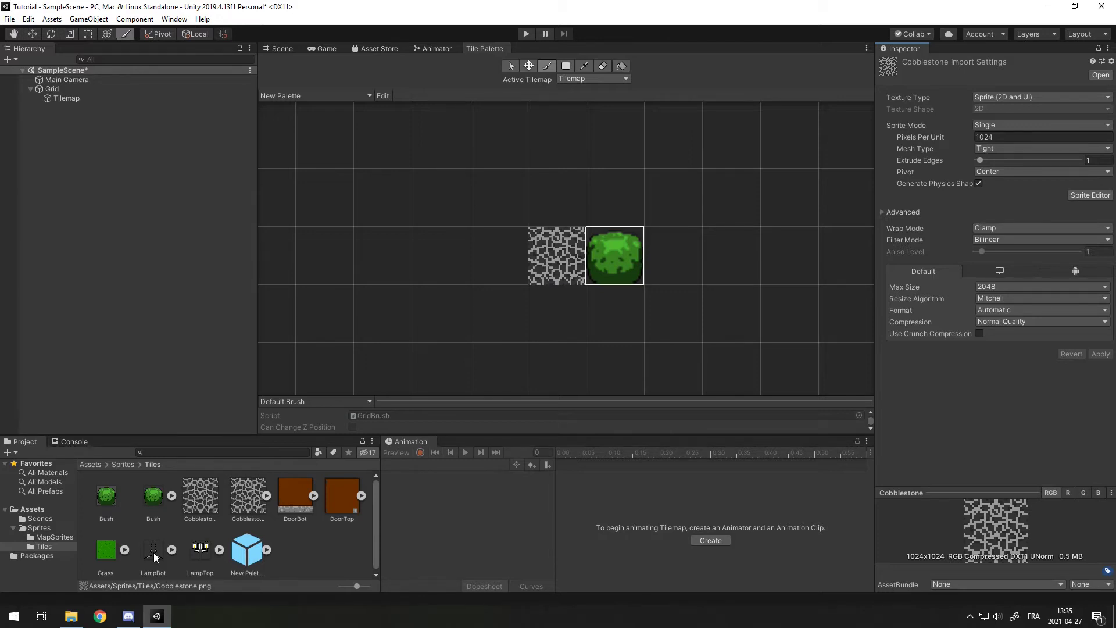
left_click_drag(149, 552, 493, 256)
left_click(1010, 594)
left_click_drag(247, 552, 511, 215)
left_click(1011, 586)
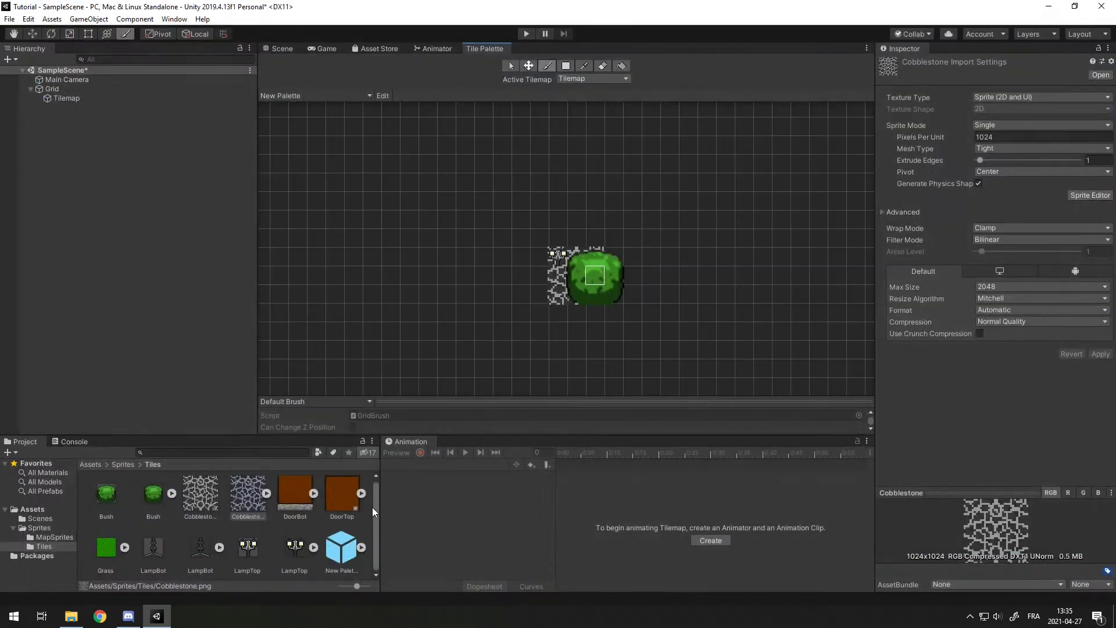
Step: Set LampBot and LampTop sprites to 32 pixels per unit and dock the palette as its own panel
scroll(569, 260, "up", 5)
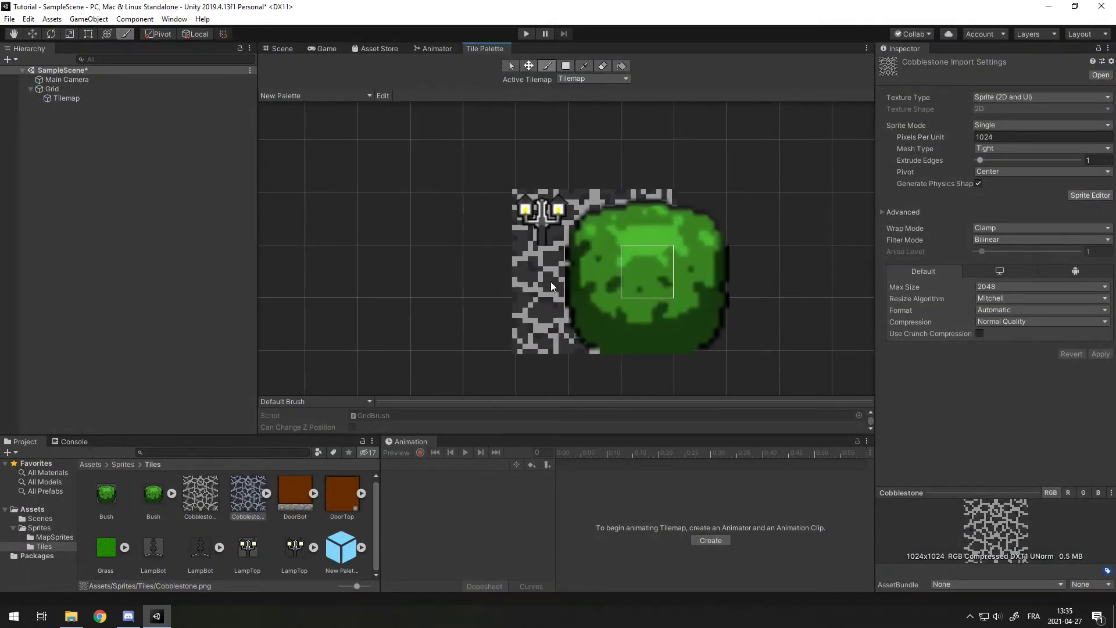
left_click(187, 552)
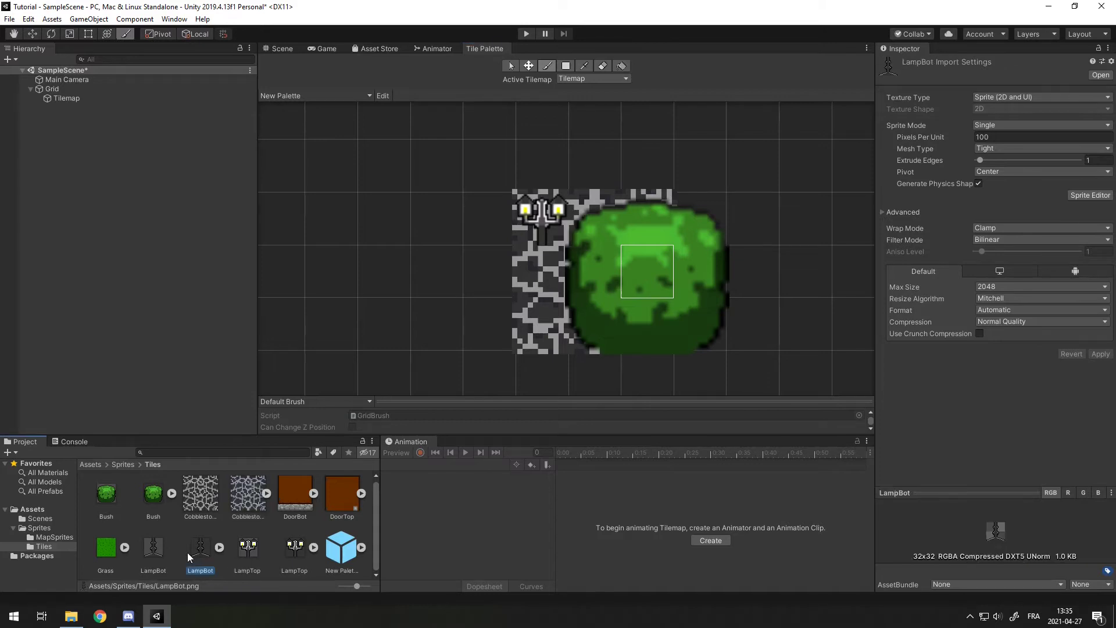
left_click(1003, 138)
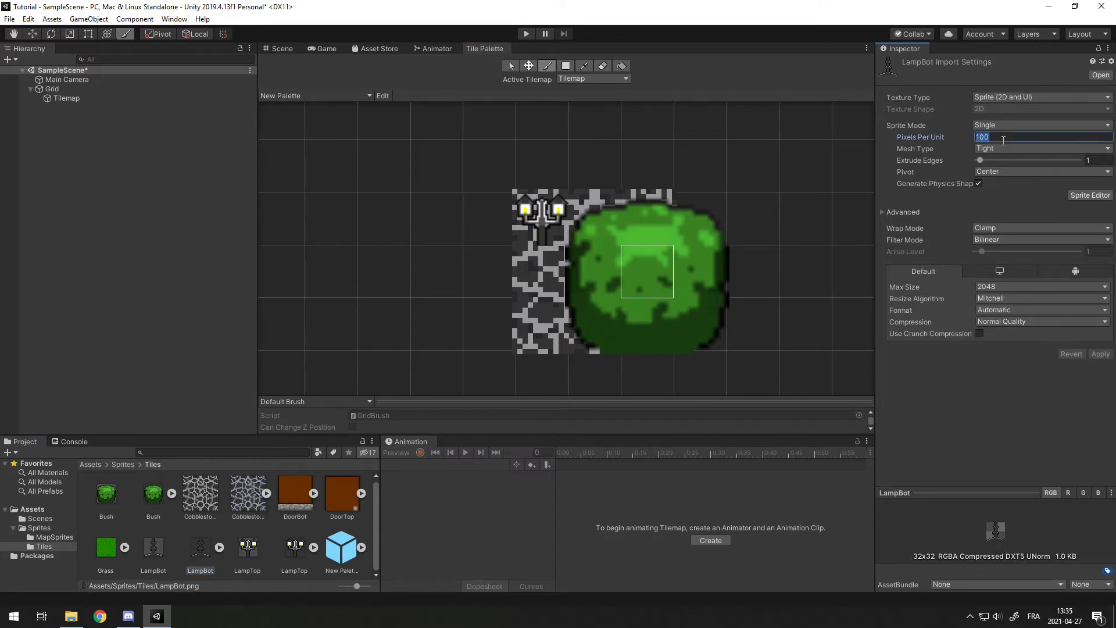
type("32")
left_click(1100, 354)
left_click(294, 548)
left_click(1032, 137)
type("32")
left_click(1100, 354)
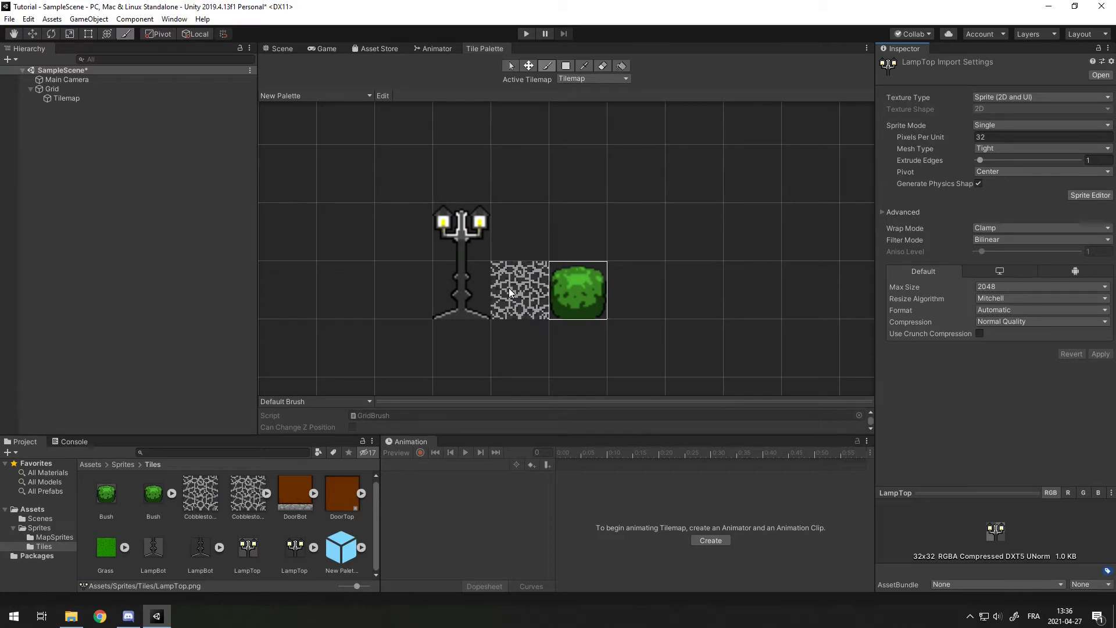
left_click_drag(483, 47, 819, 179)
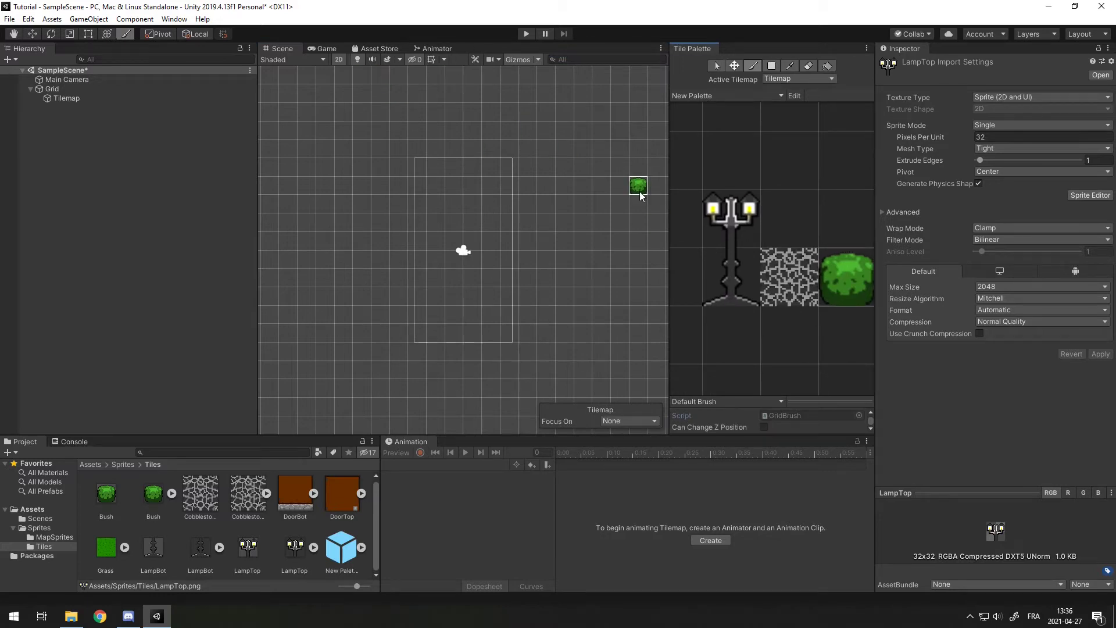
Step: Paint cobblestone and box-fill a large floor rectangle, undoing a test erase
scroll(454, 282, "up", 3)
scroll(452, 279, "up", 2)
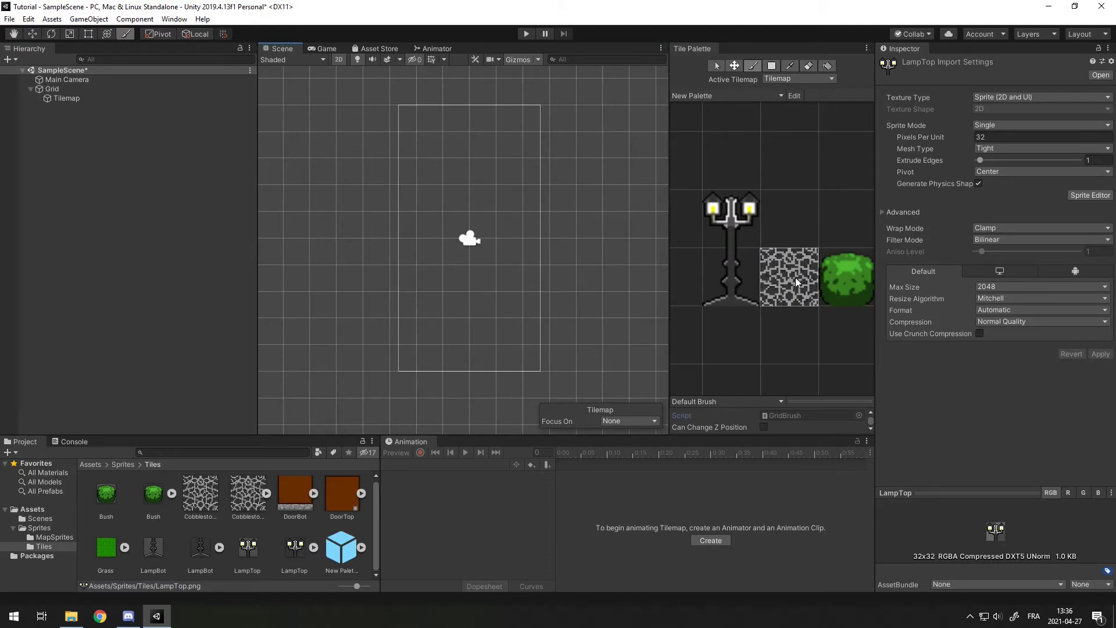
left_click(790, 272)
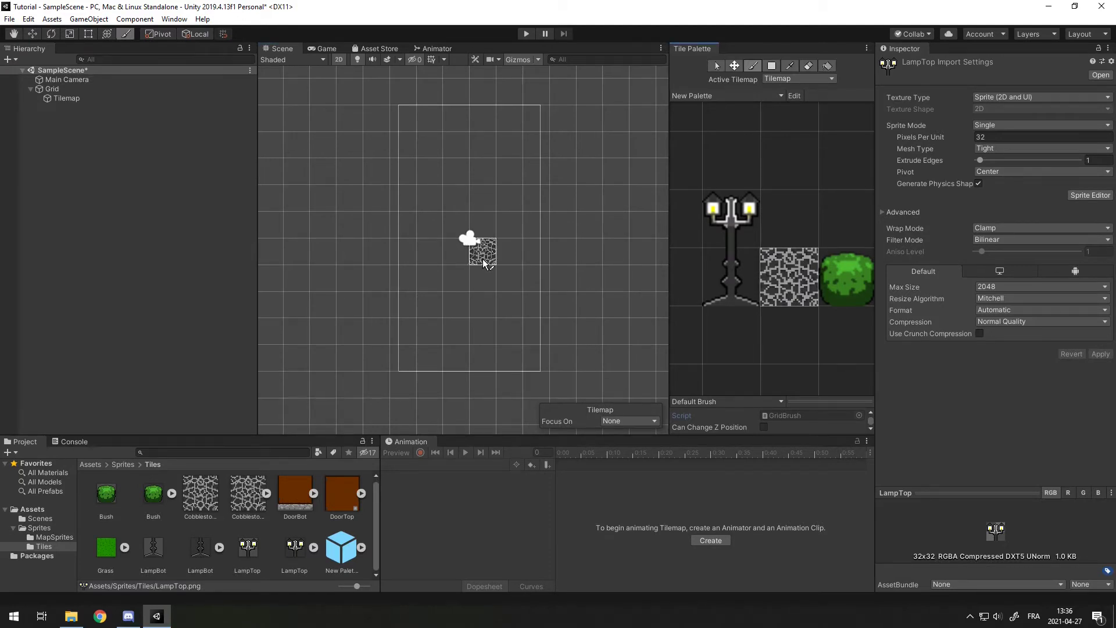
mouse_move(413, 208)
left_mouse_down()
mouse_move(538, 206)
mouse_move(425, 247)
mouse_move(535, 250)
mouse_move(427, 280)
mouse_move(446, 291)
left_mouse_up()
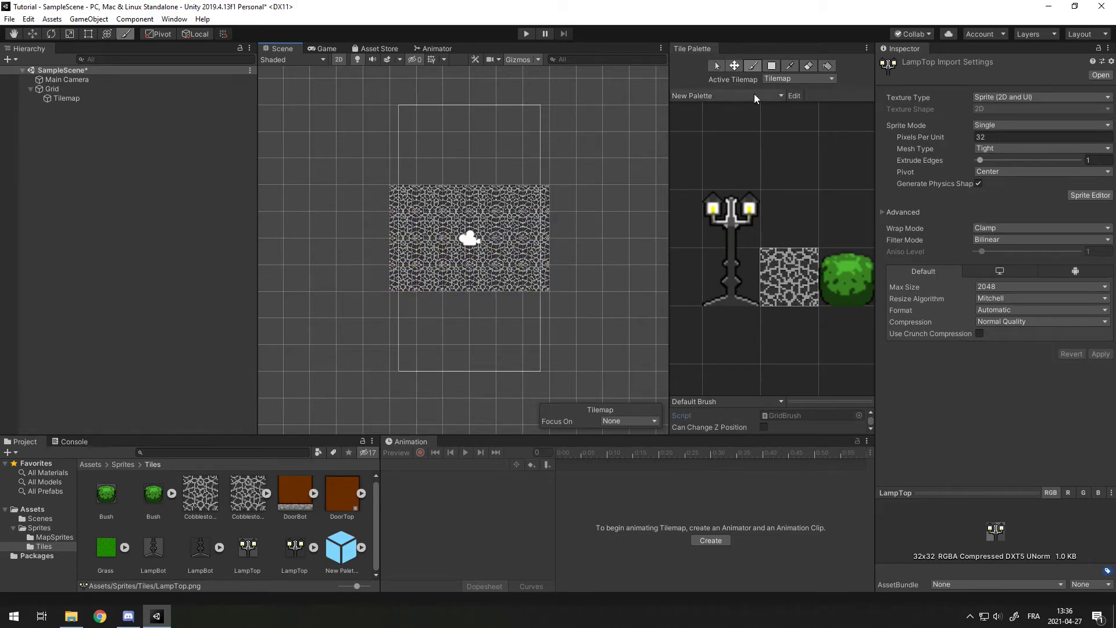
left_click(772, 65)
left_click_drag(313, 110, 622, 362)
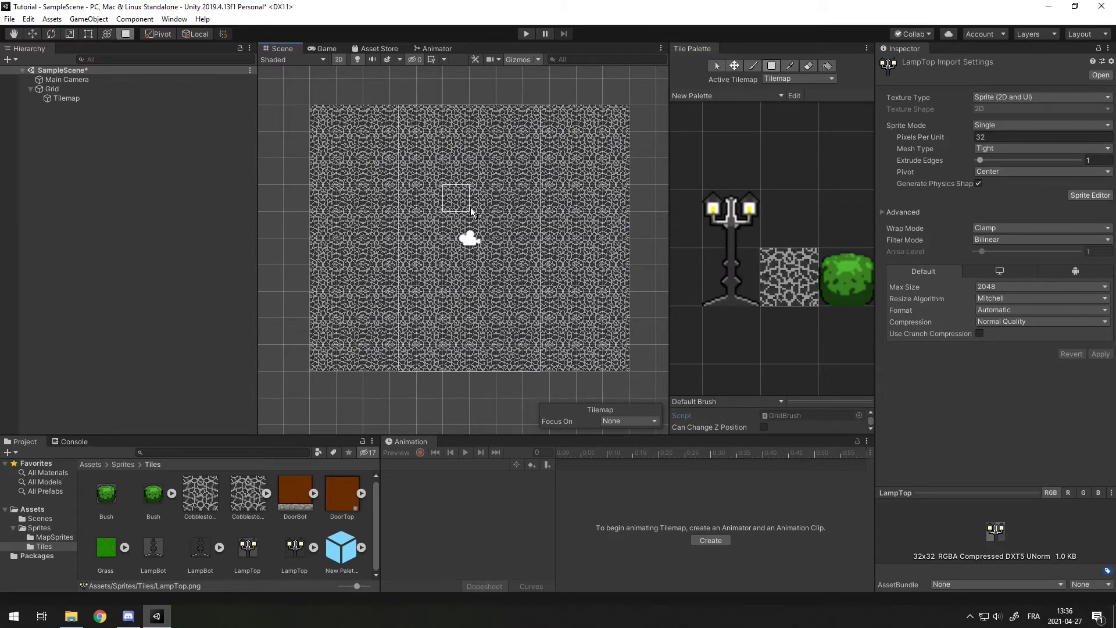
left_click(808, 65)
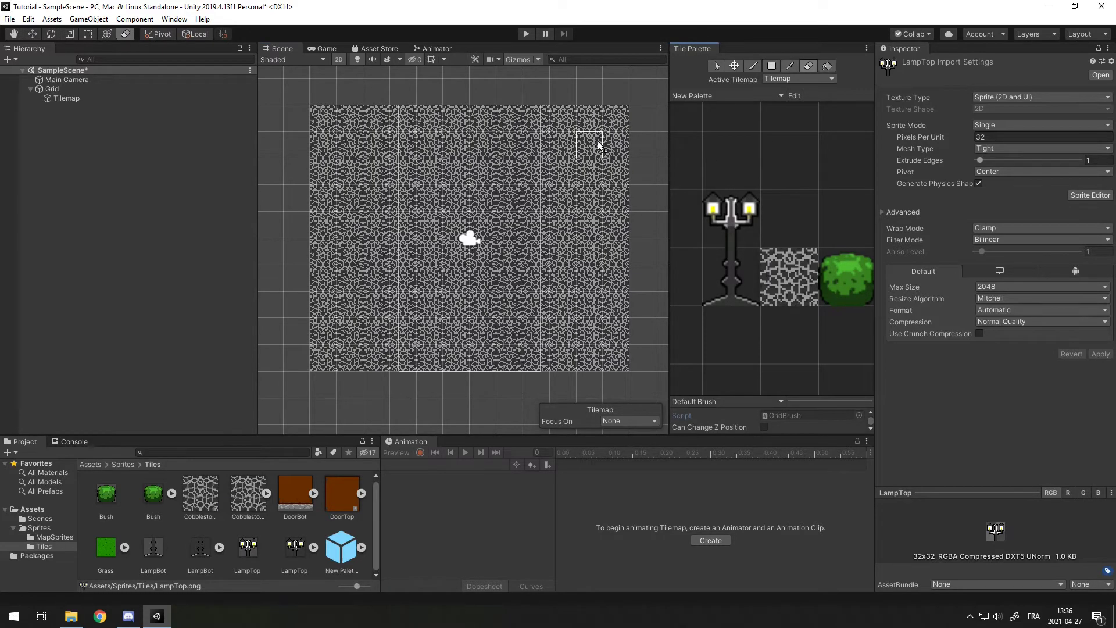
mouse_move(615, 125)
left_mouse_down()
mouse_move(622, 329)
mouse_move(602, 358)
mouse_move(315, 370)
left_mouse_up()
key("ctrl+z")
key("ctrl+z")
key("ctrl+z")
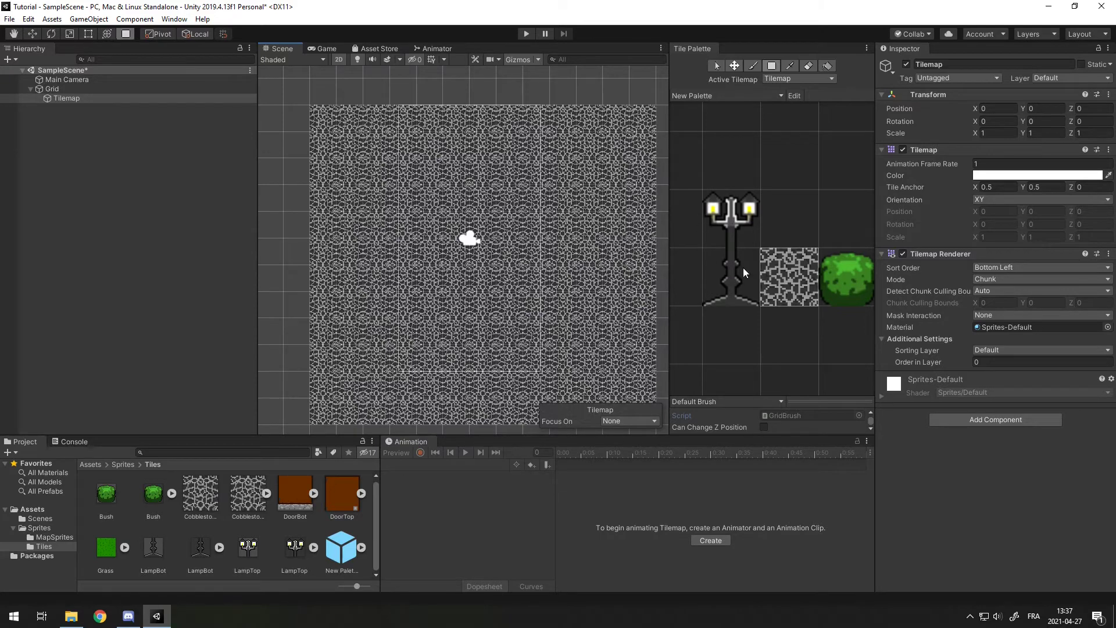
Step: Test-paint a bush tile and a LampBot tile onto the cobblestone floor
left_click(856, 270)
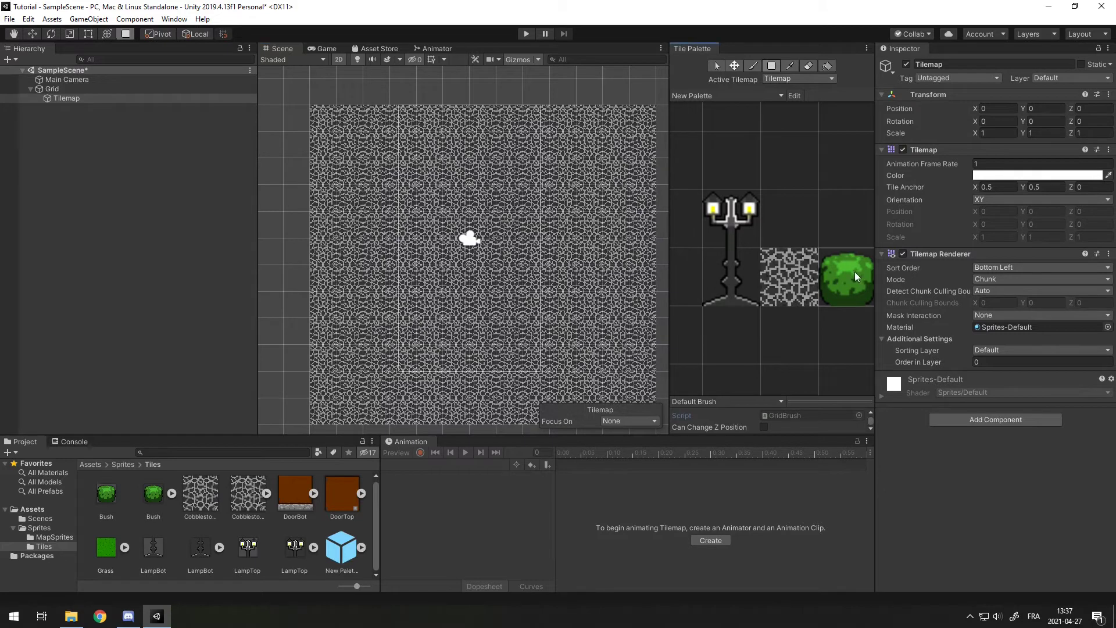
left_click(562, 251)
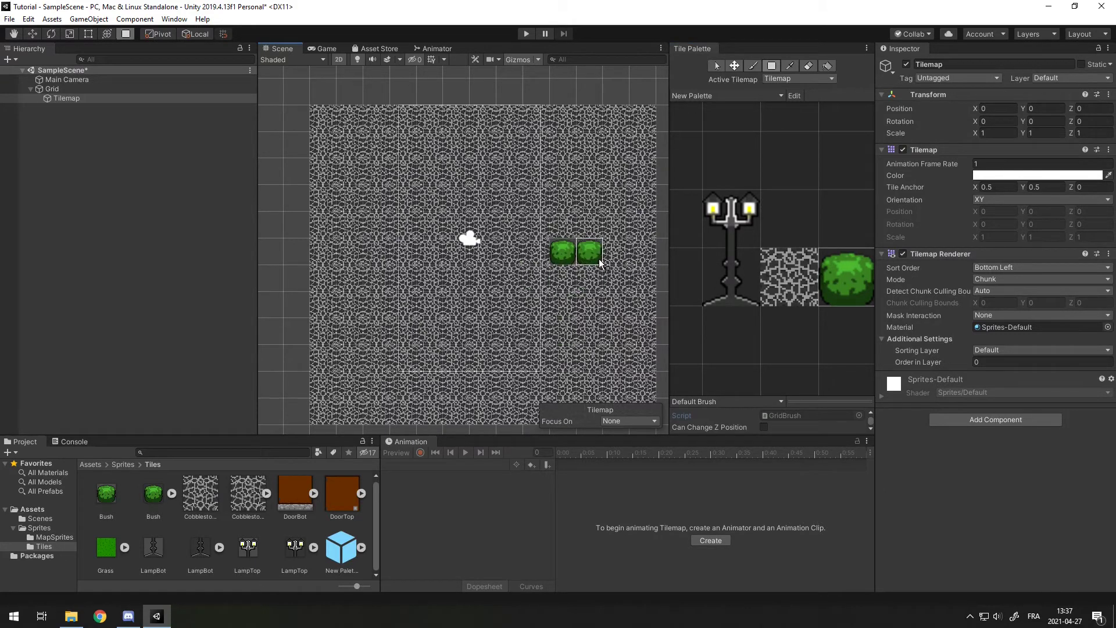
left_click(730, 277)
left_click(588, 255)
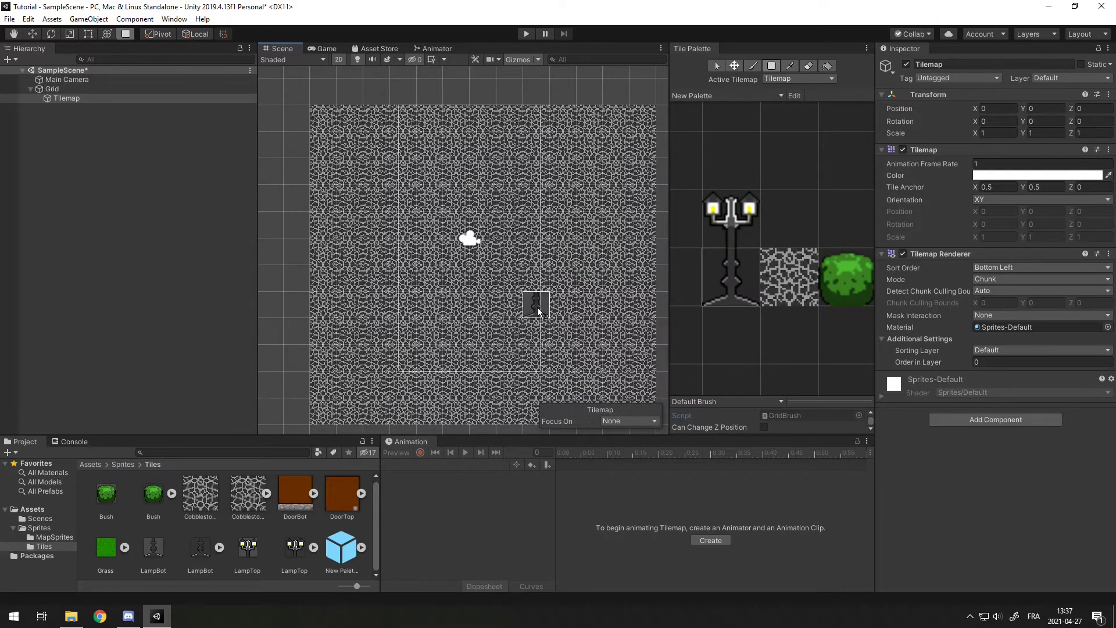
Step: Add a second Tilemap under Grid and name it Collision tilemap
right_click(58, 88)
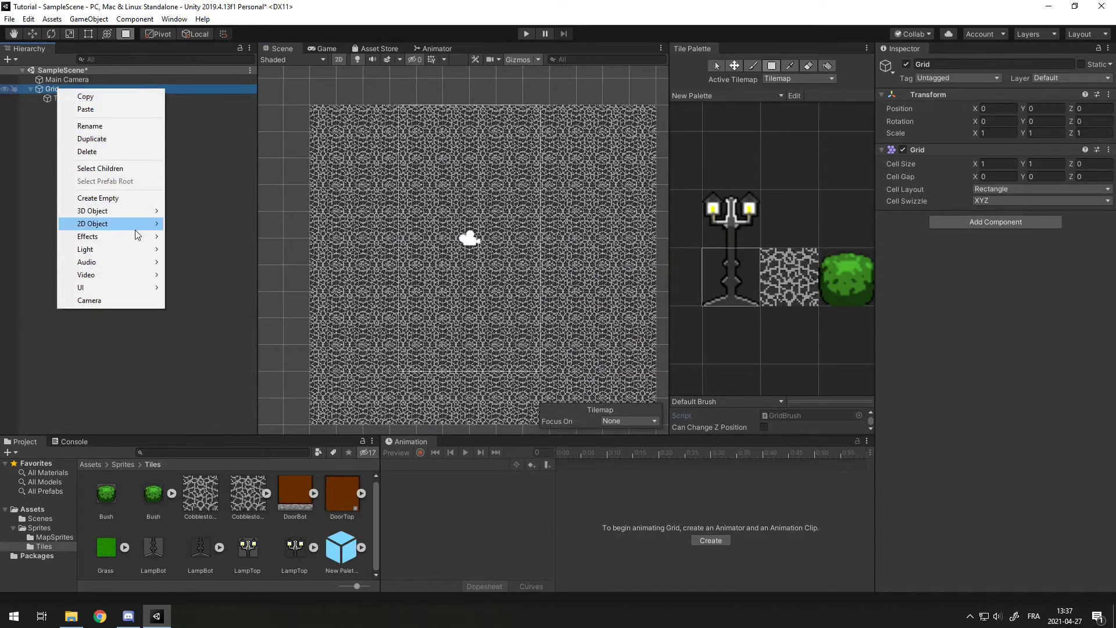
mouse_move(137, 226)
left_click(194, 249)
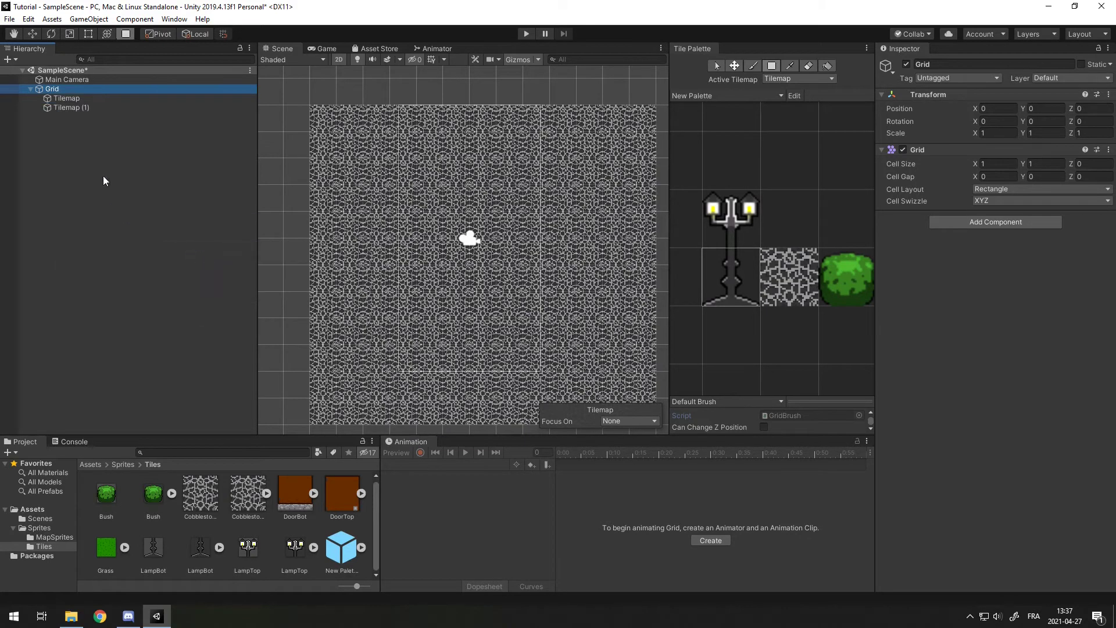
left_click(84, 107)
left_click(983, 65)
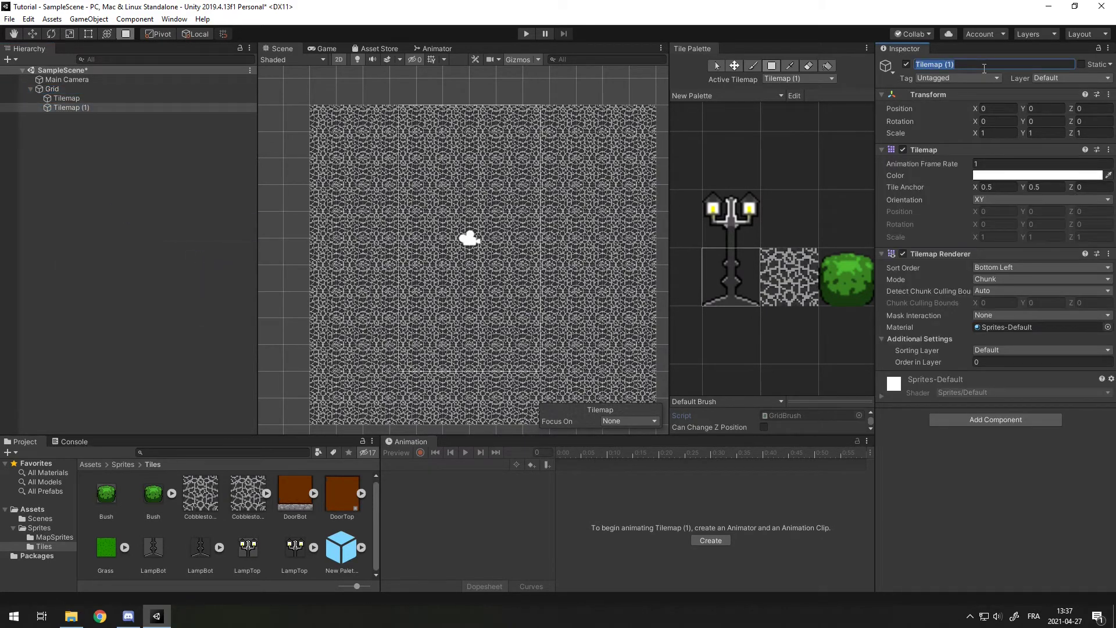
type("Collsion tilemap")
left_click(89, 108)
Step: Paint two LampBot/LampTop lamp posts and box-fill a column of four bushes below them
left_click(396, 256)
left_click(720, 229)
left_click(405, 229)
left_click(729, 283)
left_click(402, 197)
left_click(738, 206)
left_click(400, 183)
left_click(828, 291)
left_click_drag(406, 304, 410, 384)
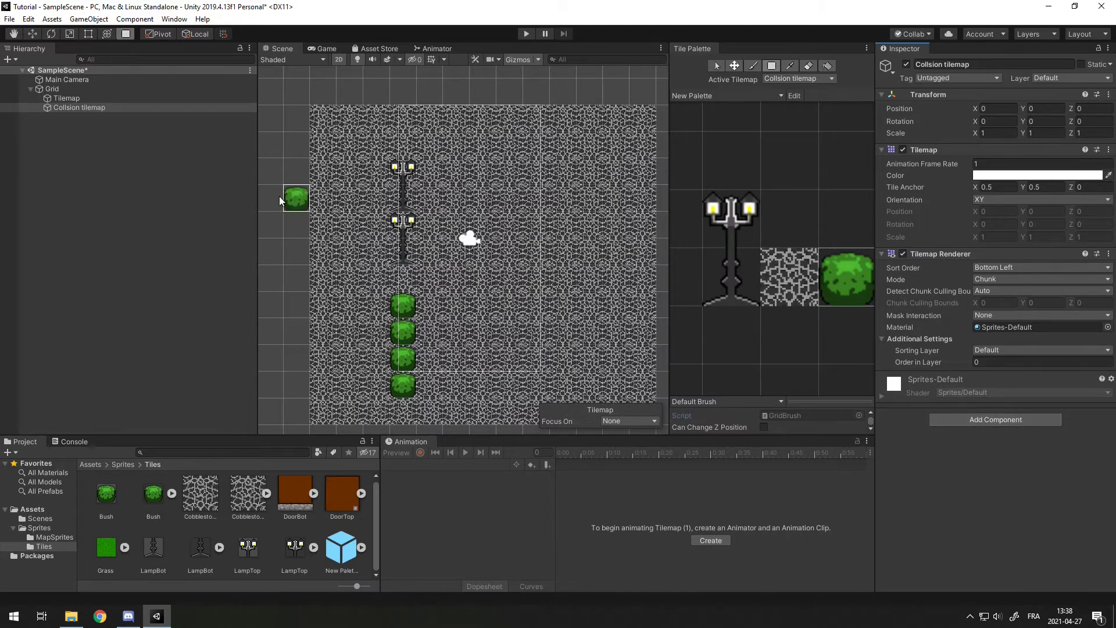
Step: Add a Tilemap Collider 2D component to the Collision tilemap from Add Component
left_click(1033, 420)
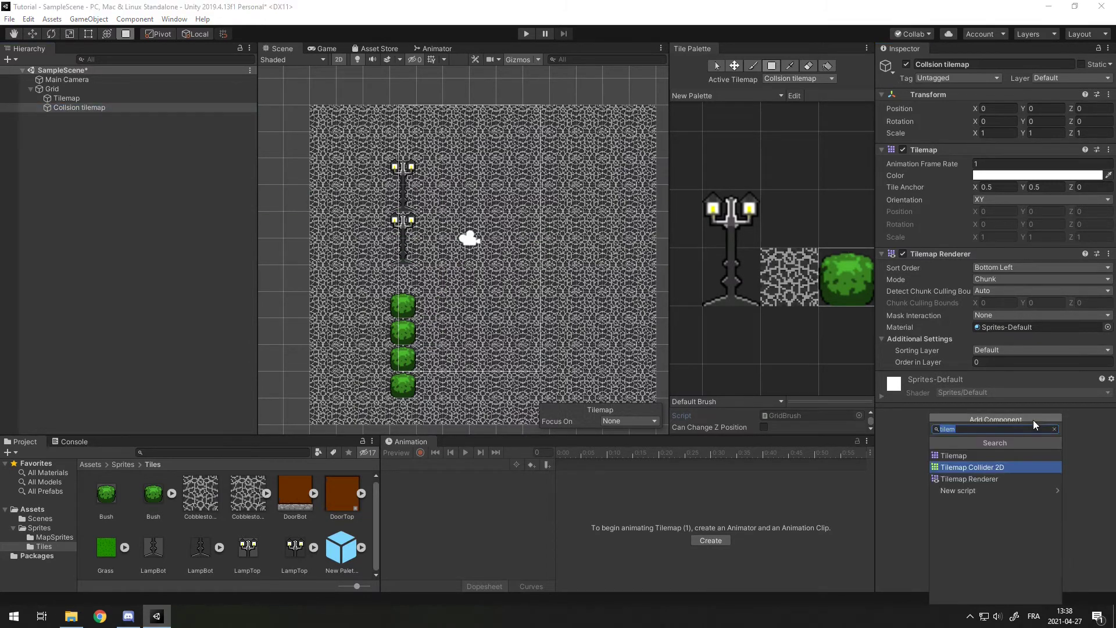
left_click(978, 468)
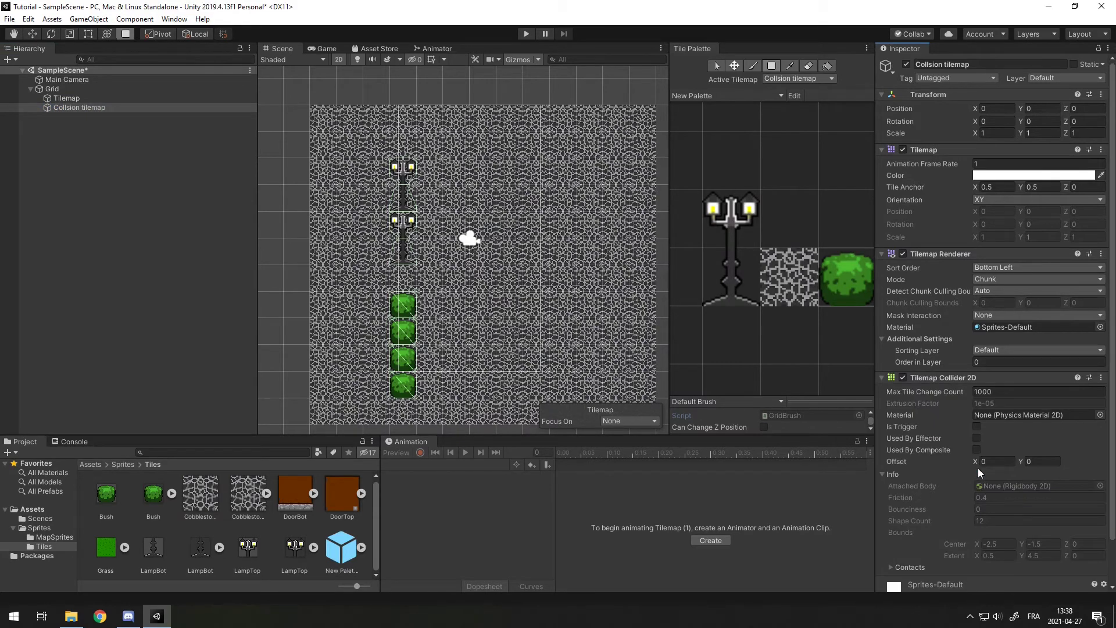
scroll(405, 329, "up", 1)
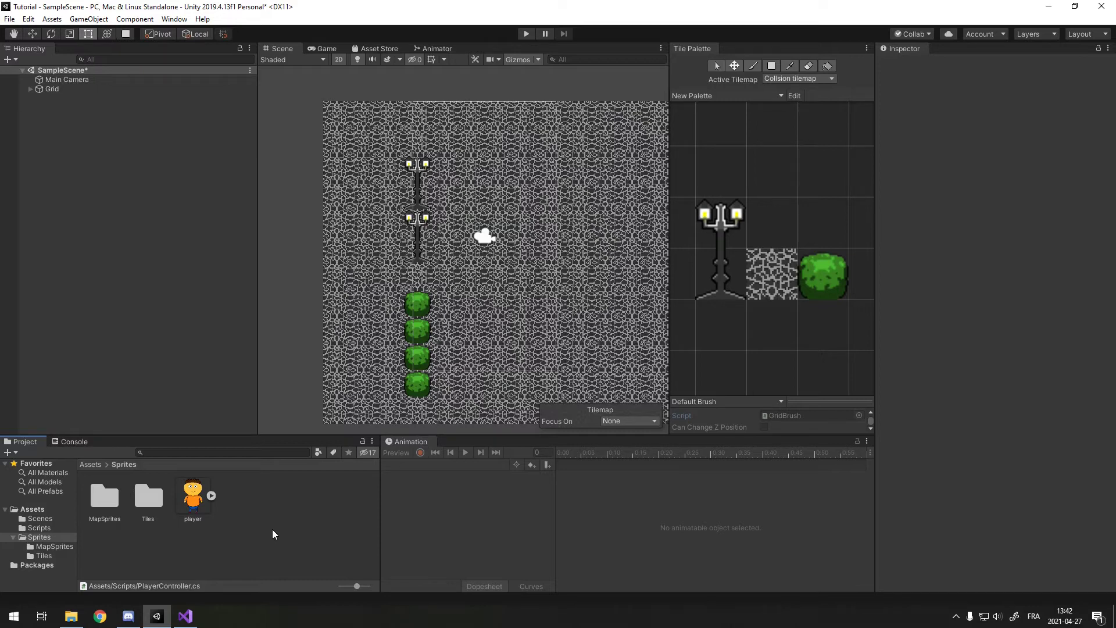
Step: Drag the player sprite into the scene, scale it to 0.1 on X and Y, then reselect the floor Tilemap
left_click_drag(196, 499, 116, 197)
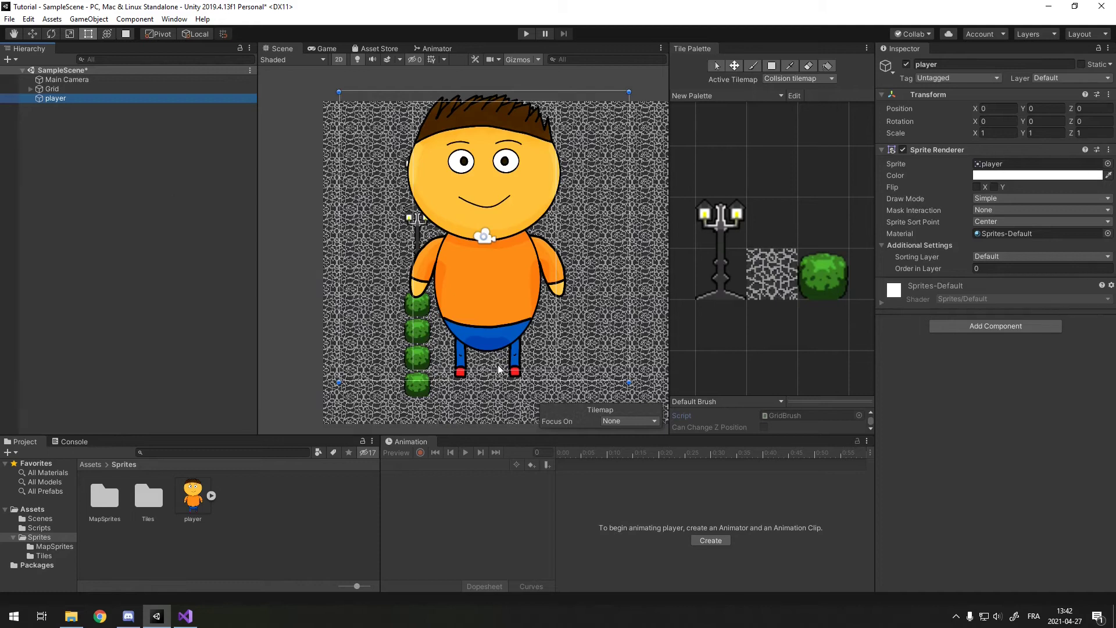
left_click(1006, 134)
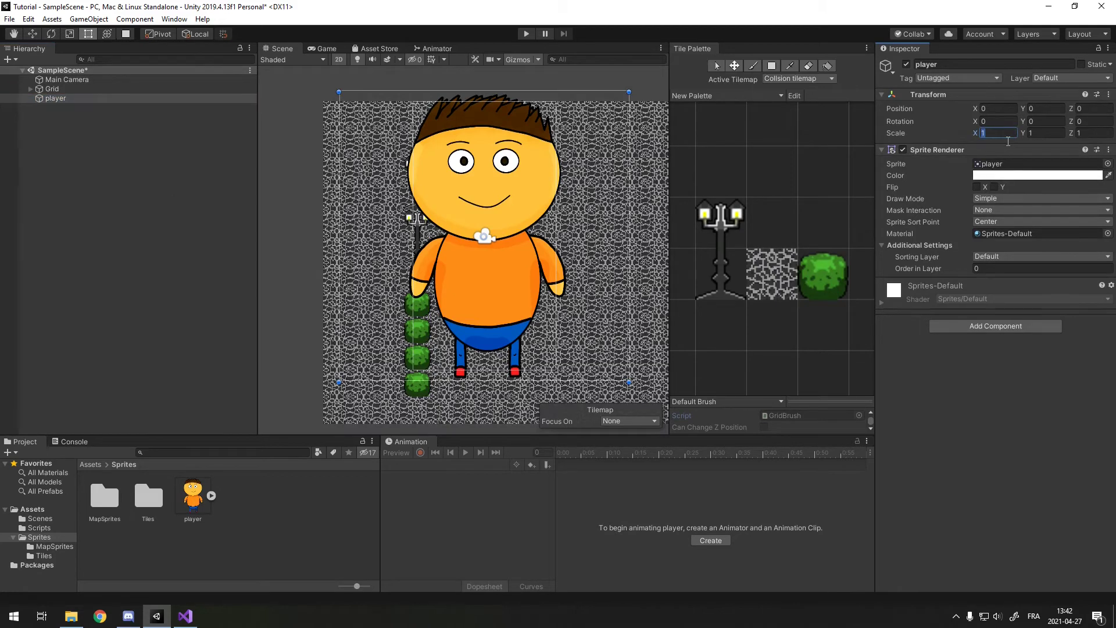
type("0.1")
key("Tab")
type("0.1")
scroll(473, 259, "up", 2)
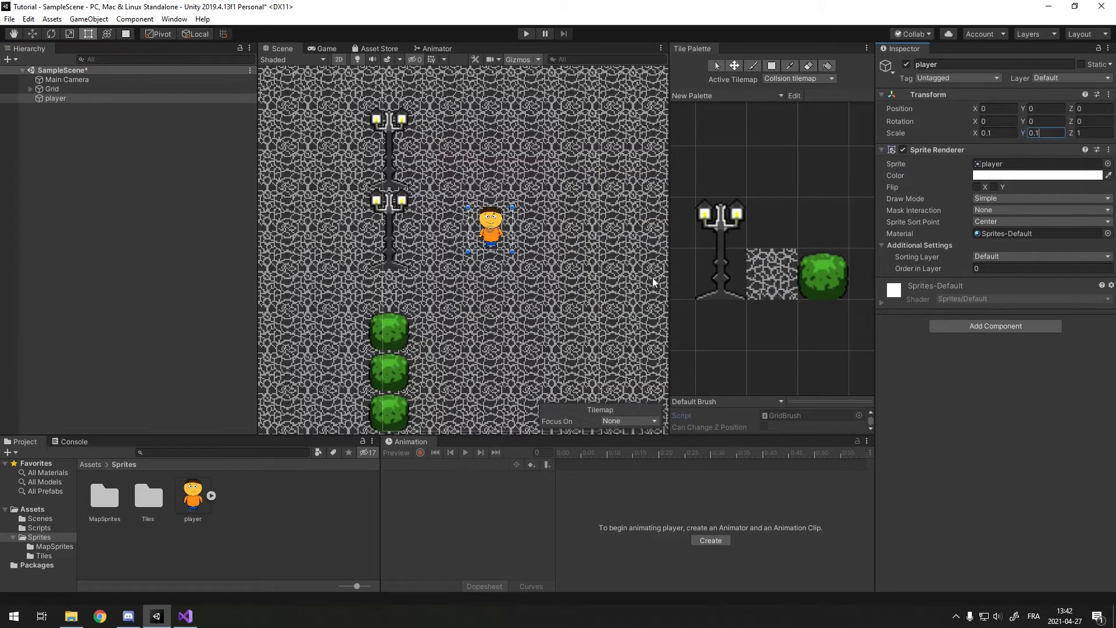
left_click(31, 89)
left_click(49, 96)
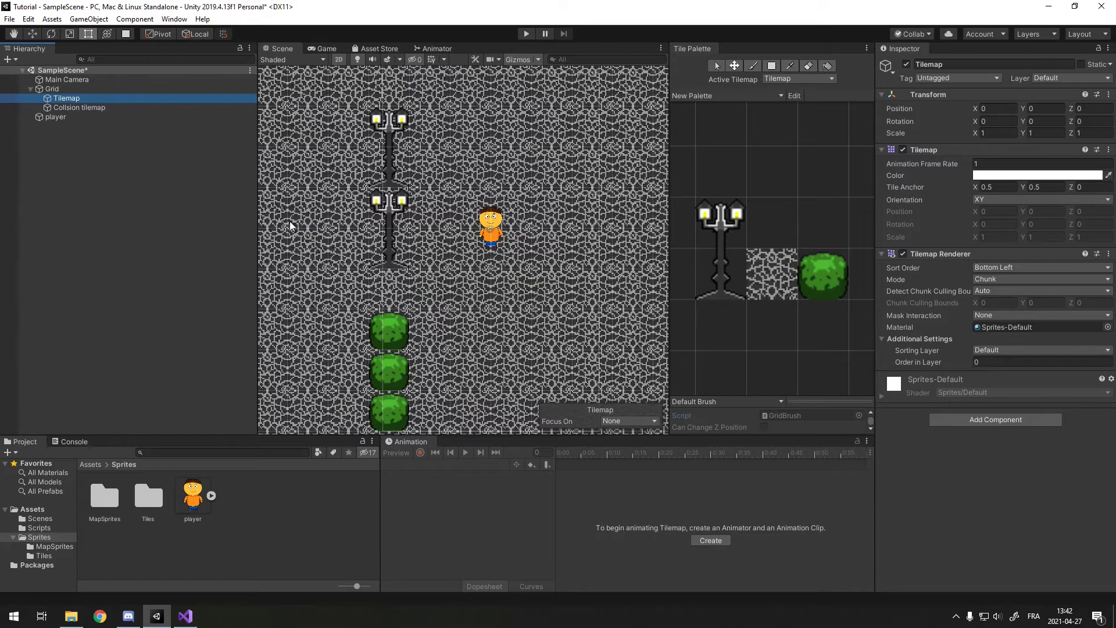
Step: Set the player's Order in Layer to 1
left_click(58, 117)
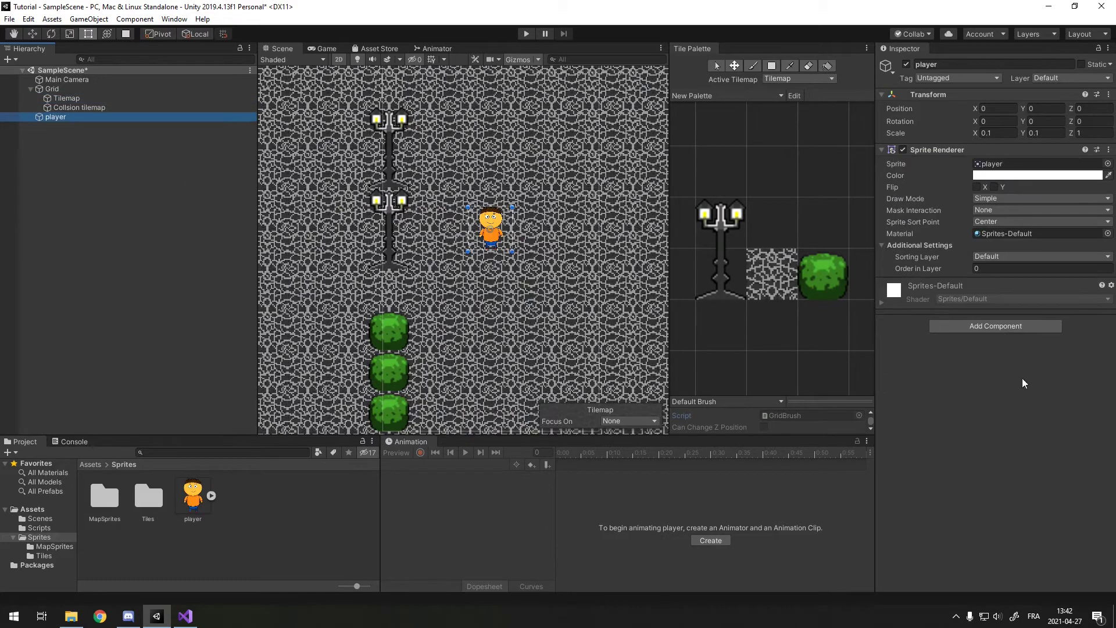
left_click(1006, 268)
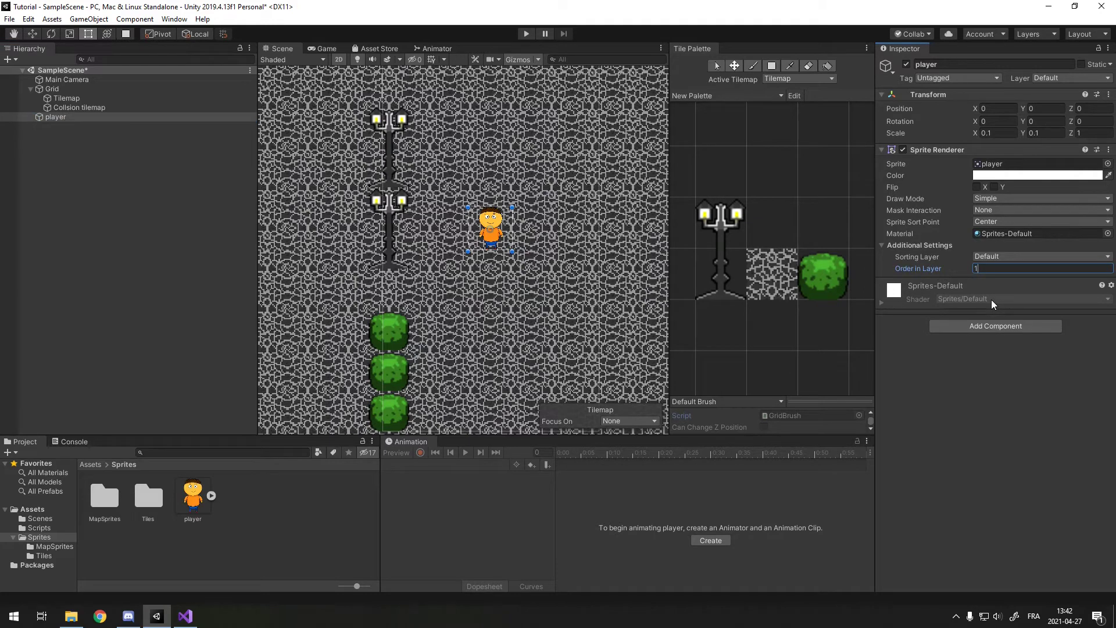
type("1")
Step: Add a Rigidbody 2D and a Box Collider 2D to the player
left_click(1006, 326)
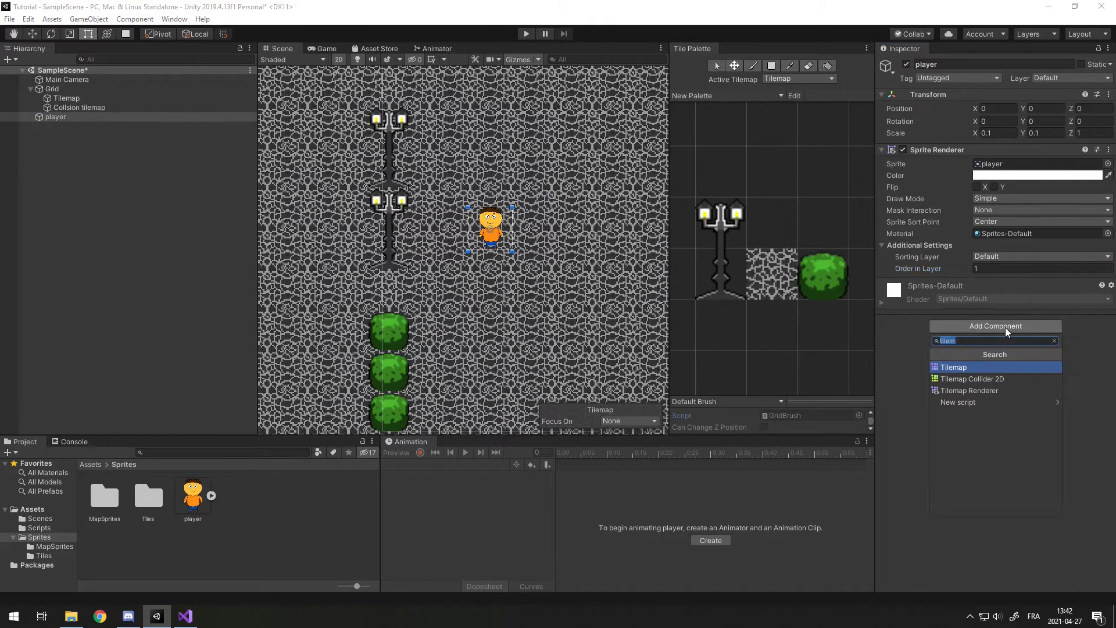
type("rigi")
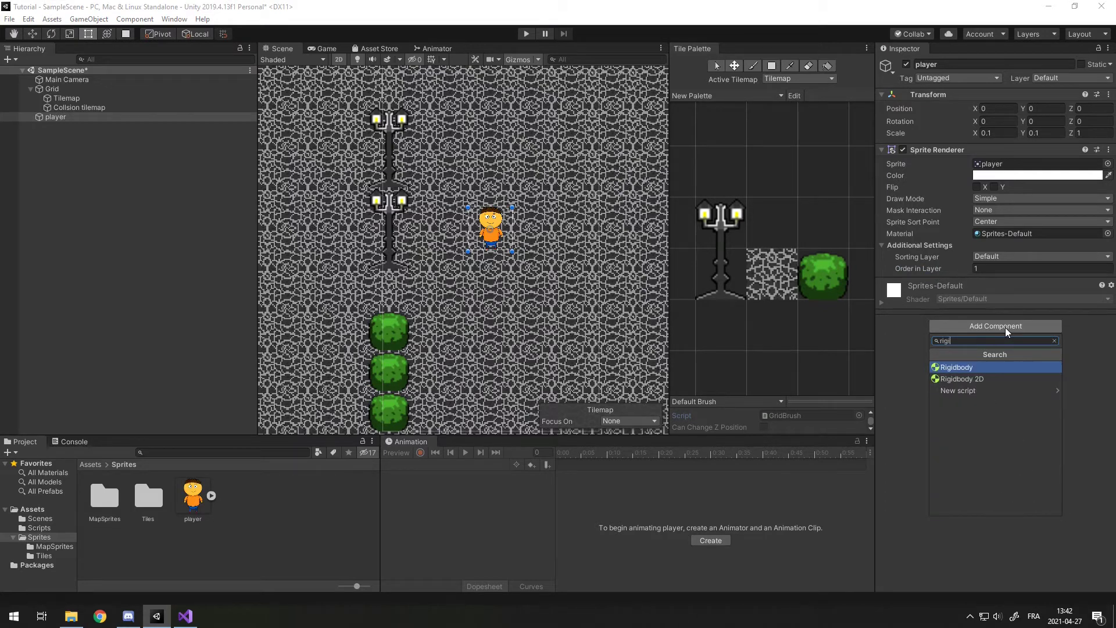
key("Down")
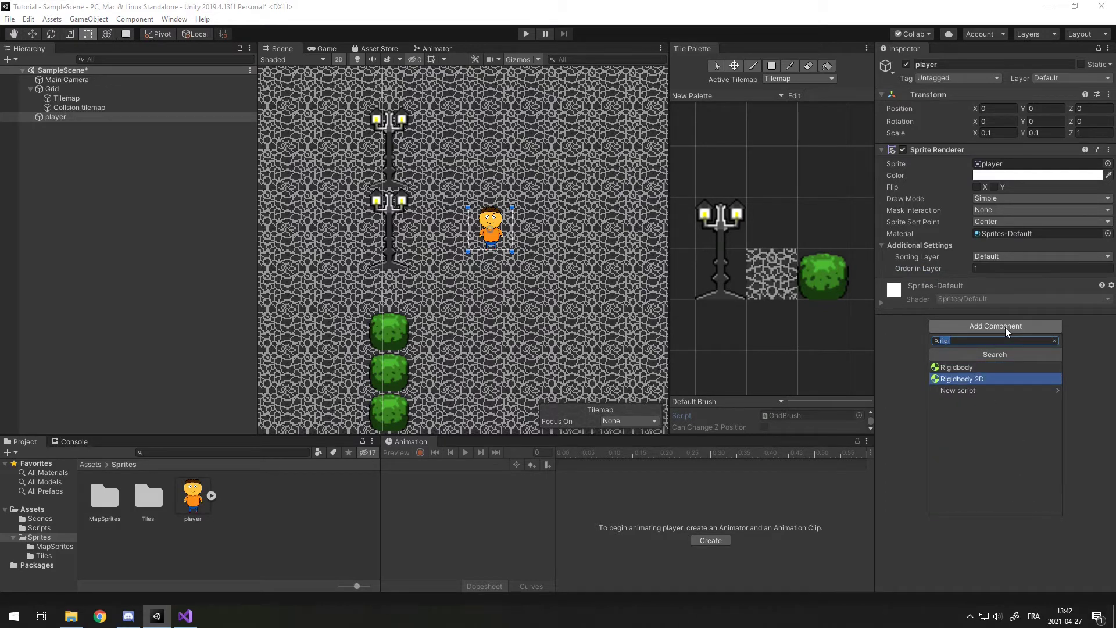
key("Return")
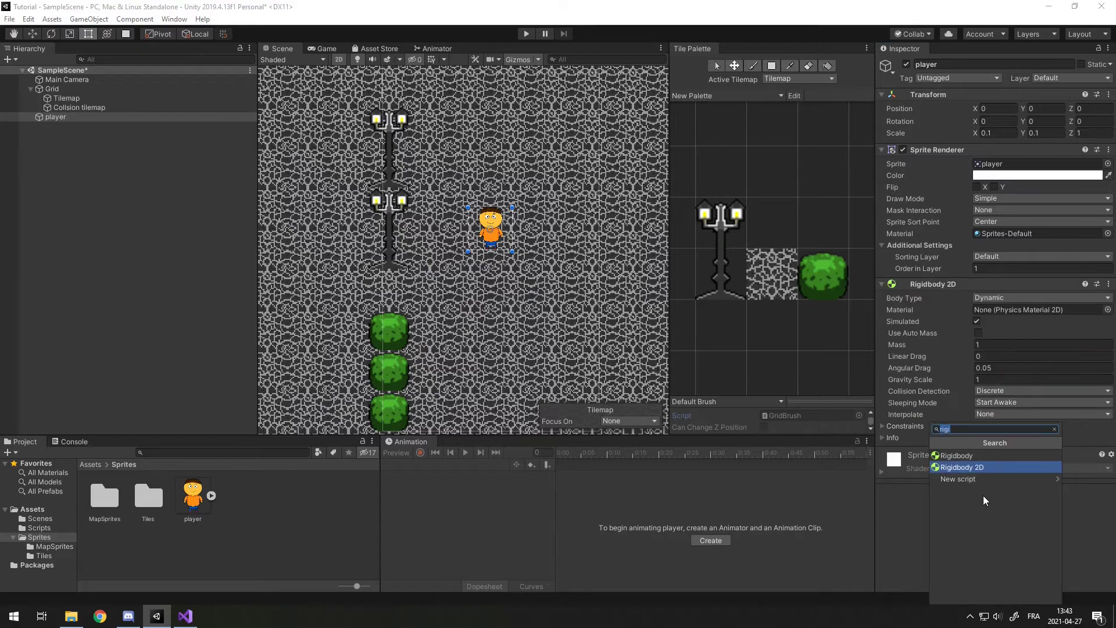
type("box")
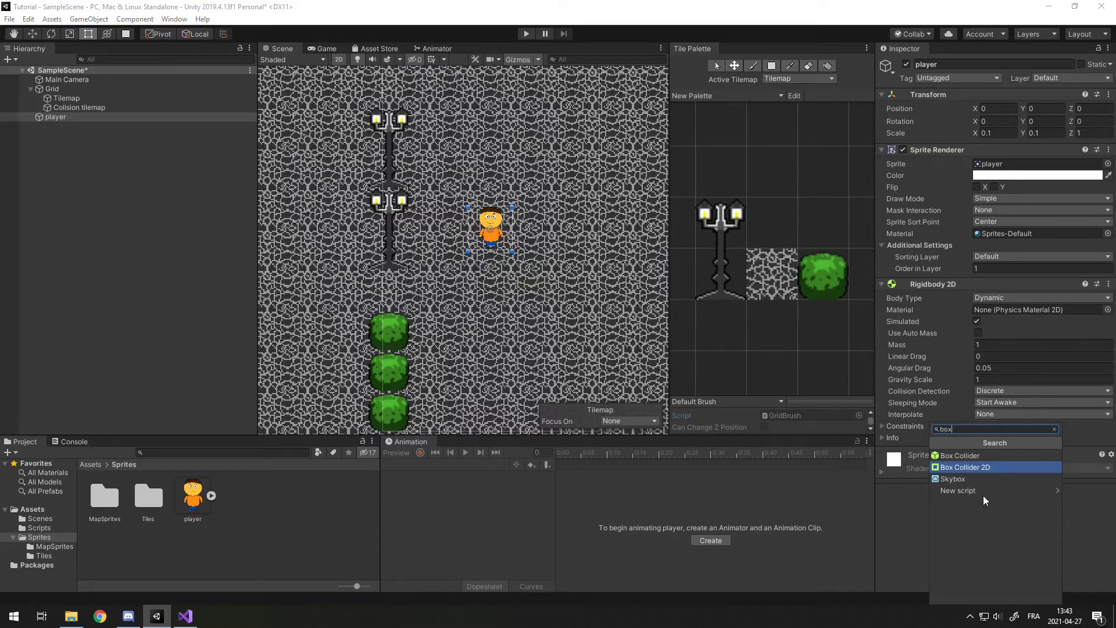
key("Return")
scroll(973, 465, "down", 2)
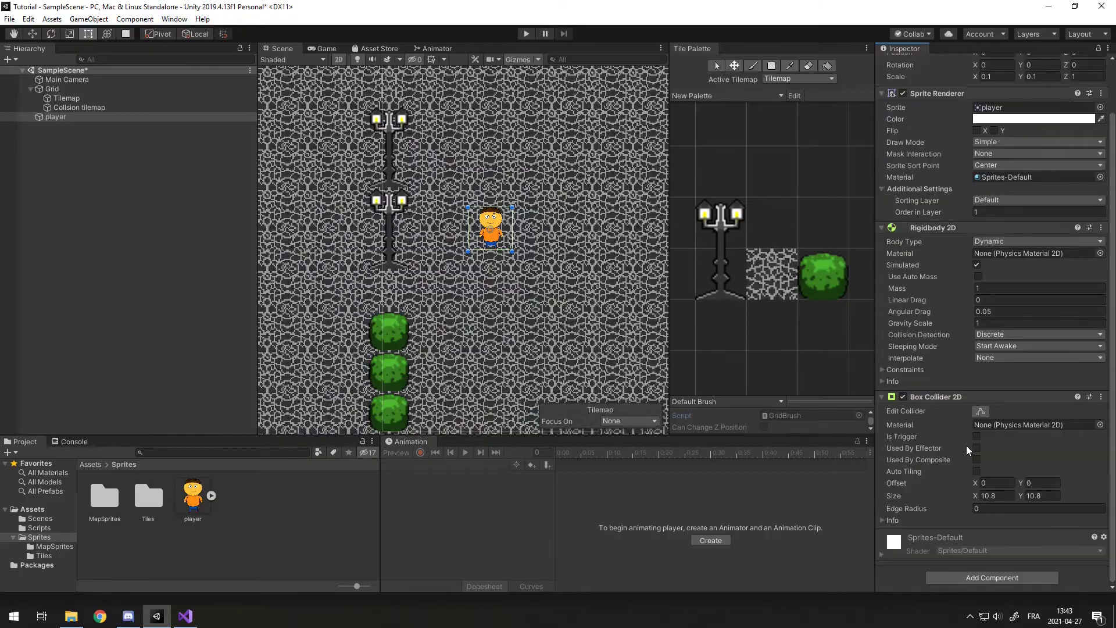
key("alt+Tab")
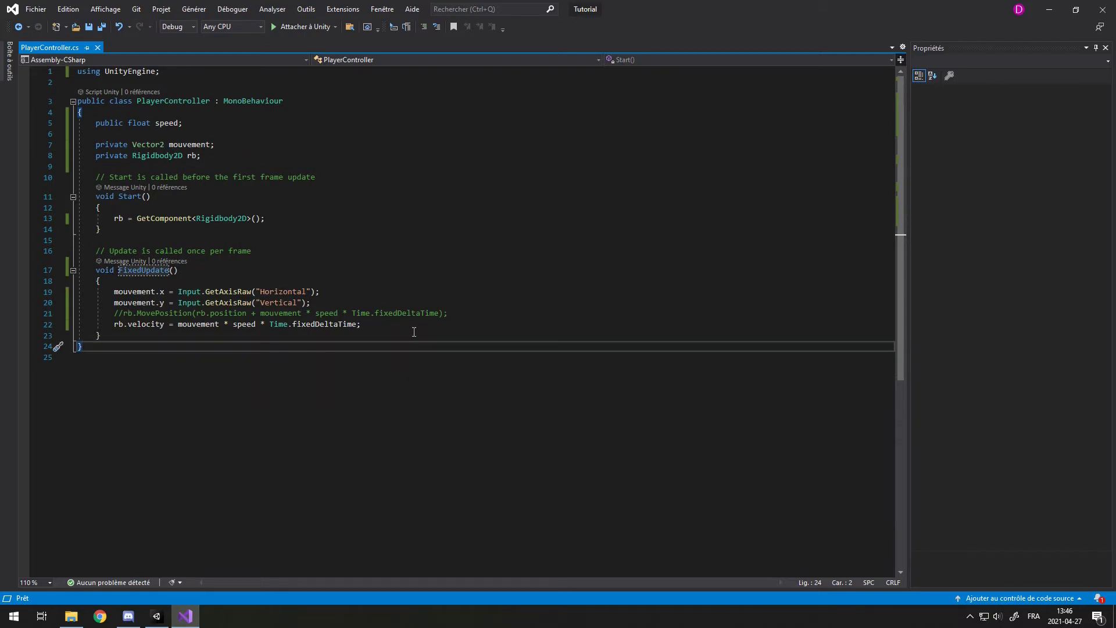
Step: Switch from Visual Studio back to the Unity editor
key("alt+Tab")
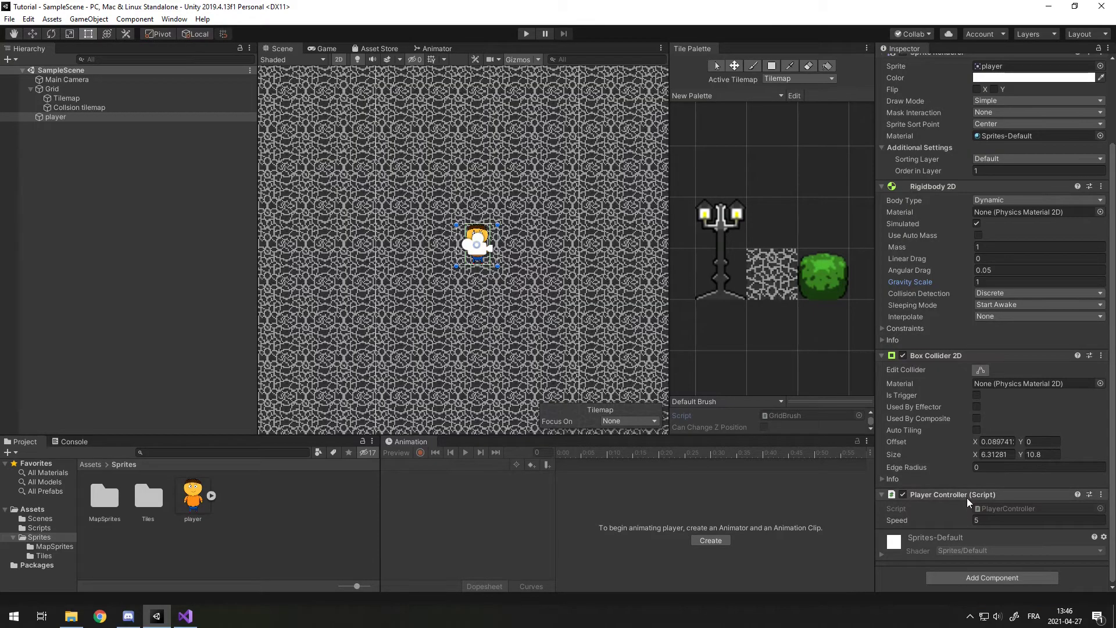
Step: Set the Player Controller Speed to 100 and play-test moving the player down
left_click(997, 521)
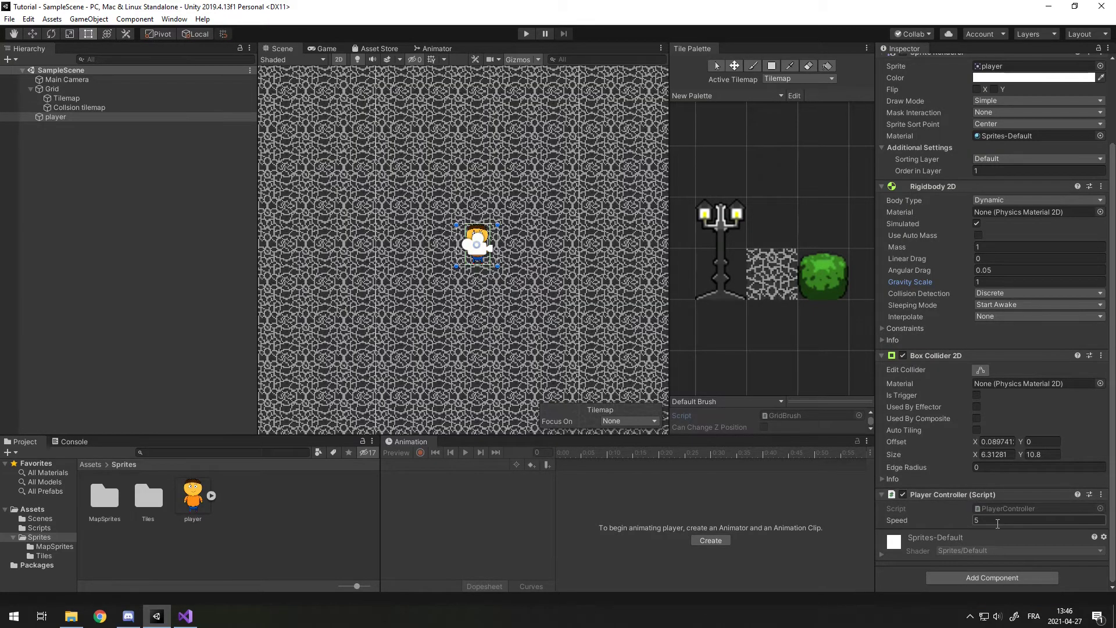
type("100")
left_click(527, 34)
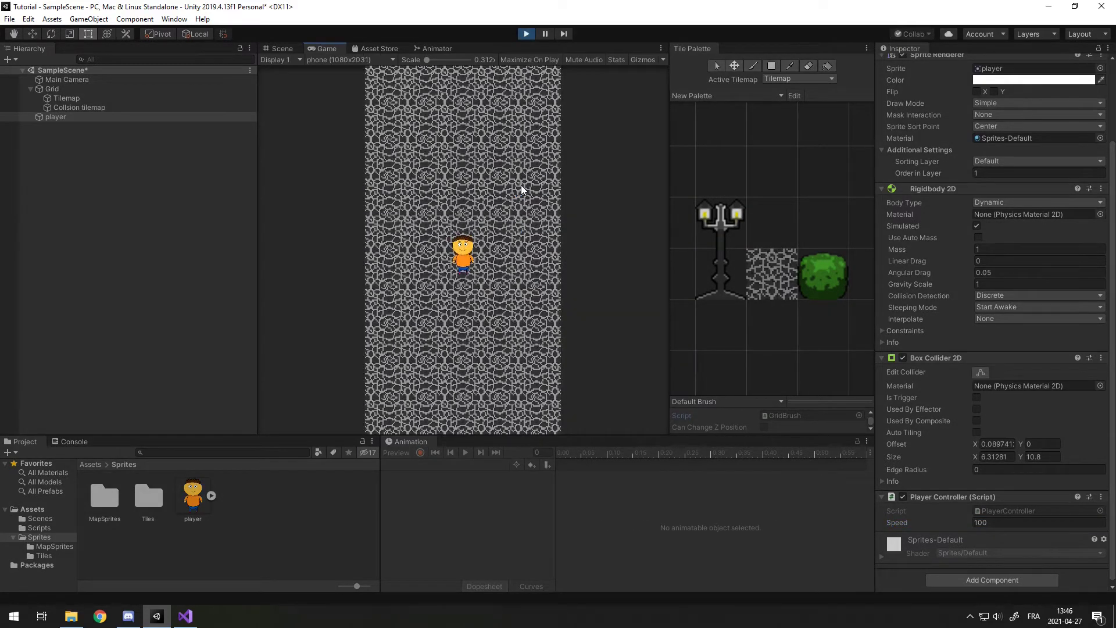
key("Down")
left_click(526, 33)
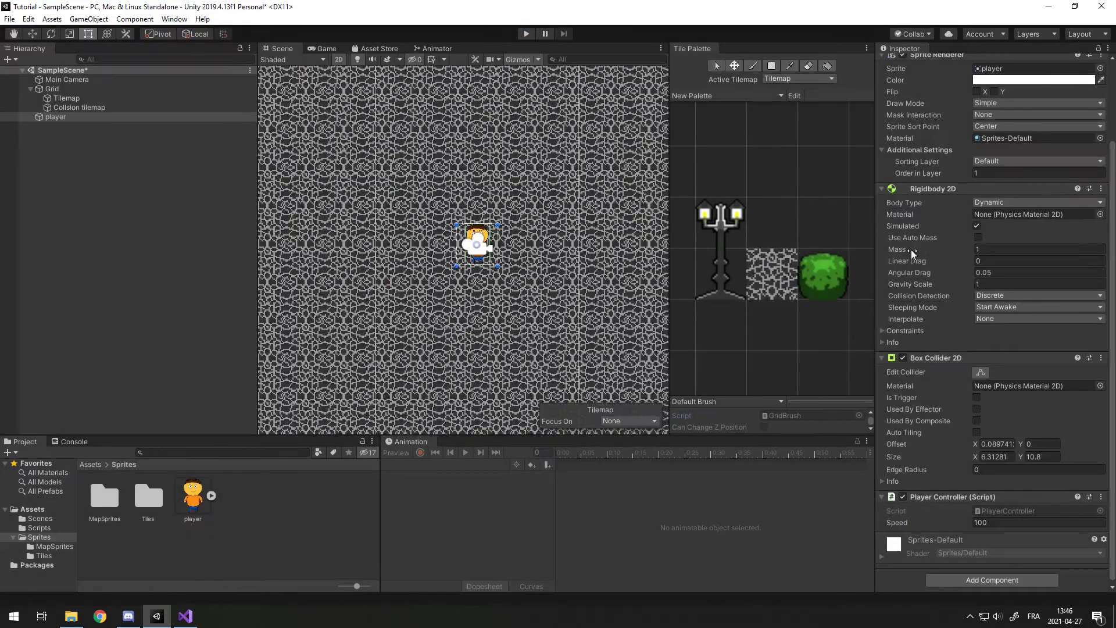
Step: Set the player's Rigidbody 2D Gravity Scale to 0 and play-test walking in all directions
left_click(995, 287)
type("0")
key("ctrl+p")
key("Right")
key("Up")
key("Left")
key("Down")
key("Right")
key("Up")
key("Left")
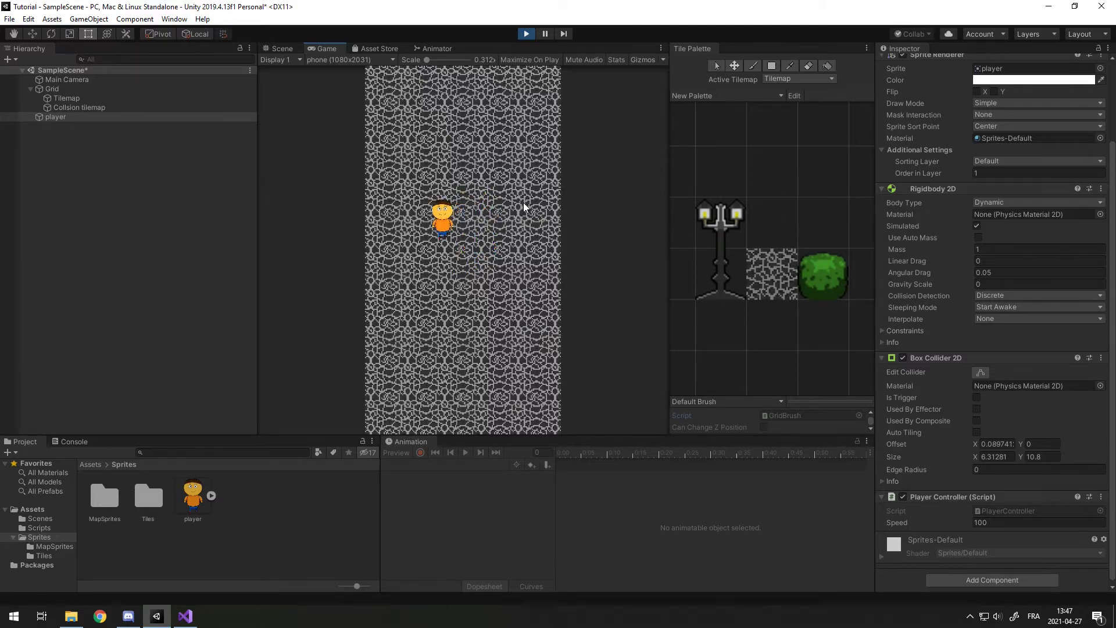
key("Down")
key("Down")
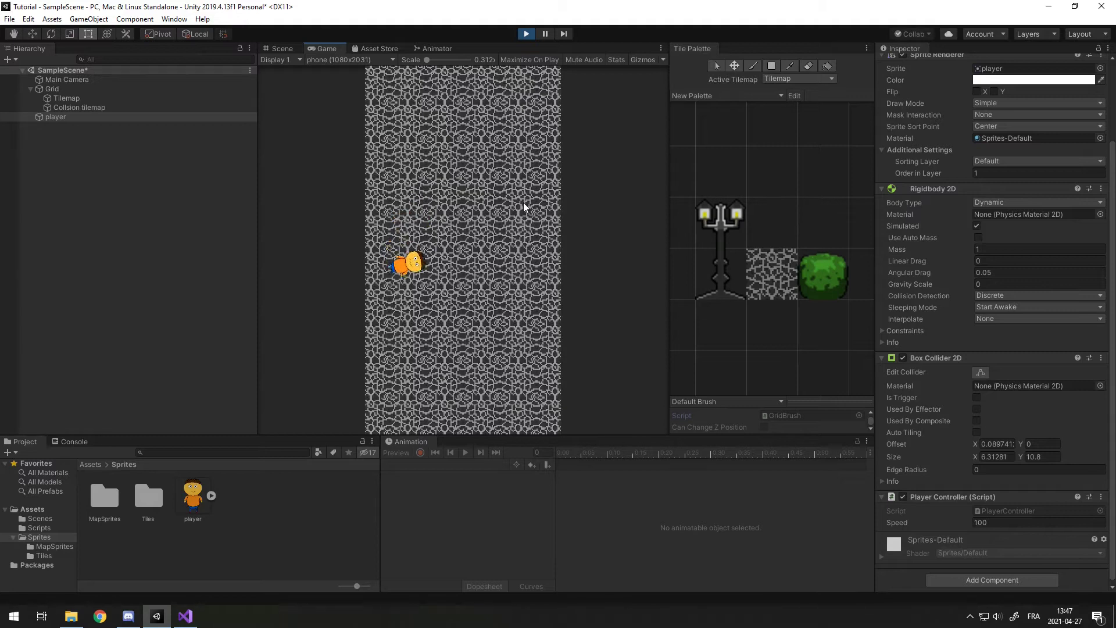
key("Up")
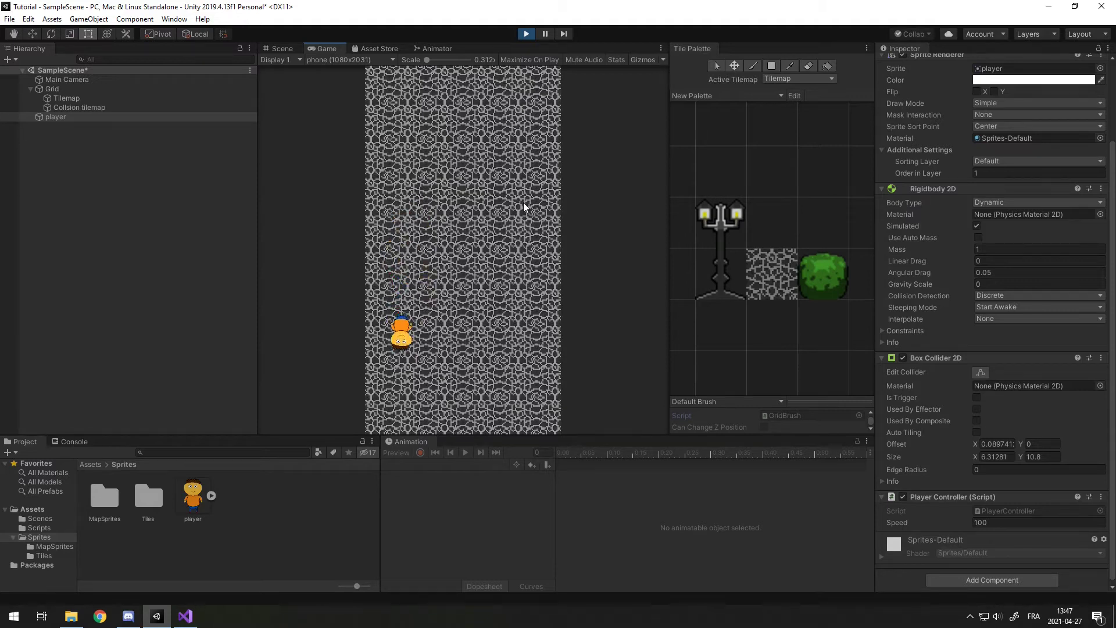
key("Up")
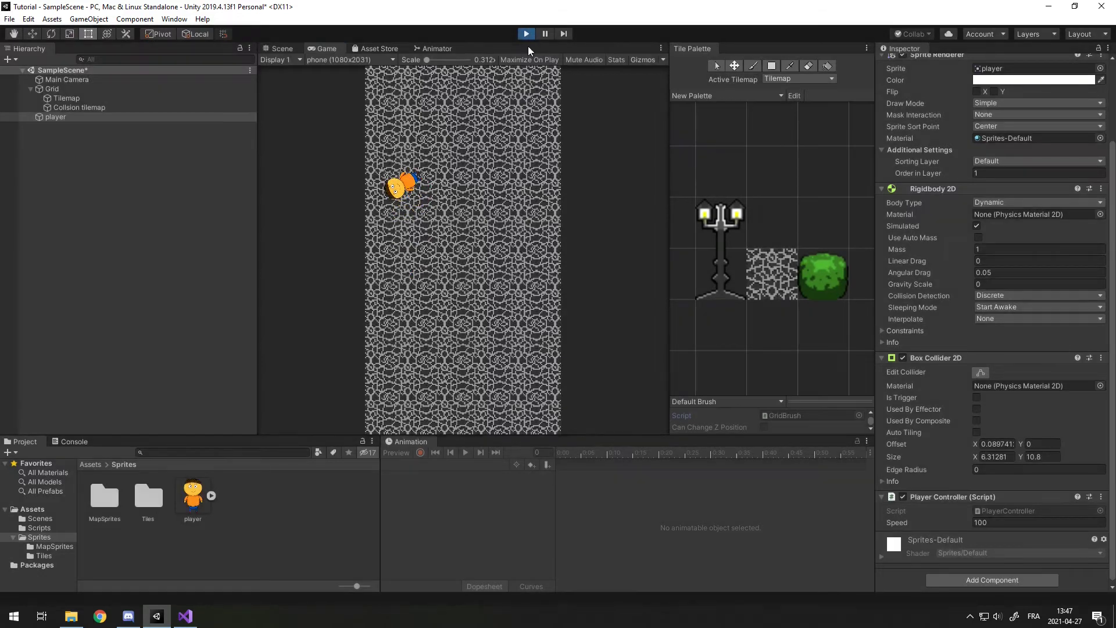
left_click(526, 34)
scroll(417, 208, "down", 2)
scroll(441, 210, "up", 2)
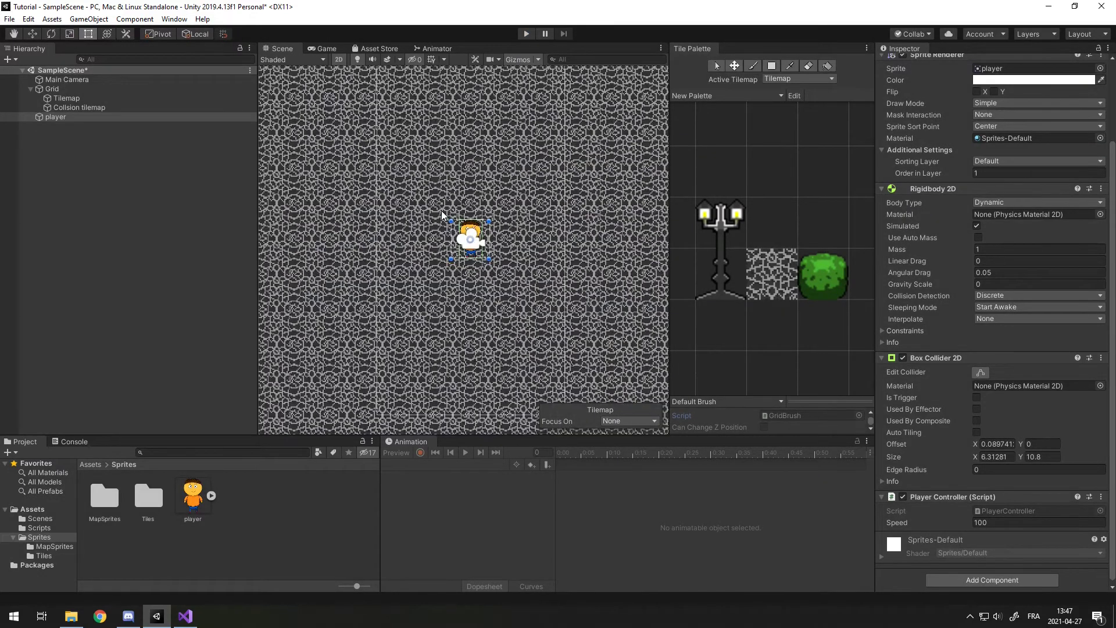
Step: Set the Collision tilemap's Tilemap Renderer Order in Layer to 1
left_click(93, 99)
left_click(89, 109)
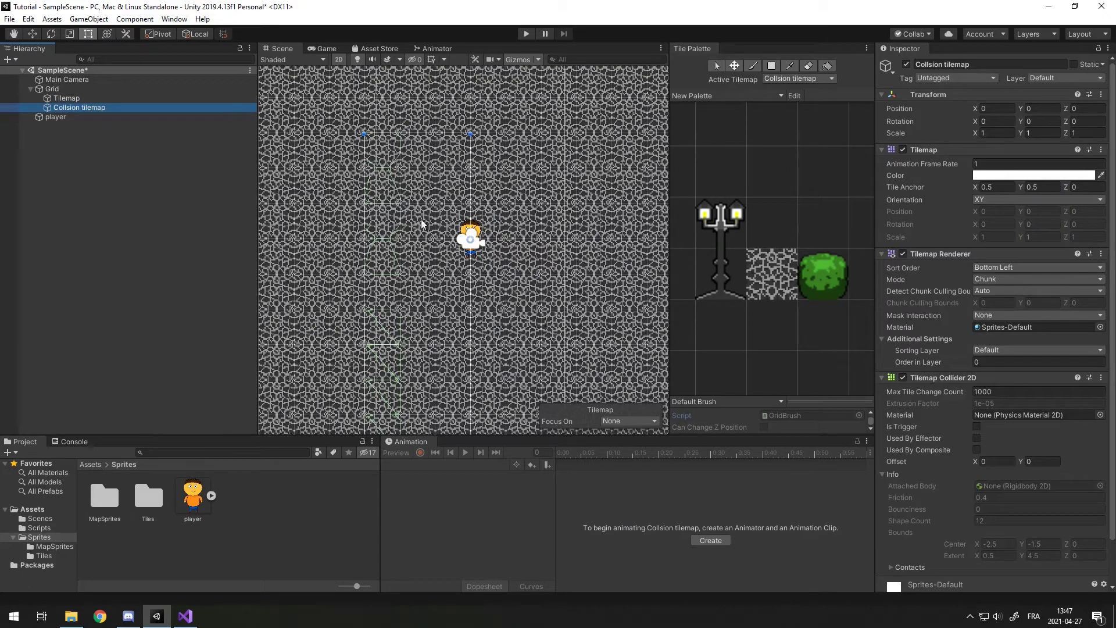
double_click(62, 91)
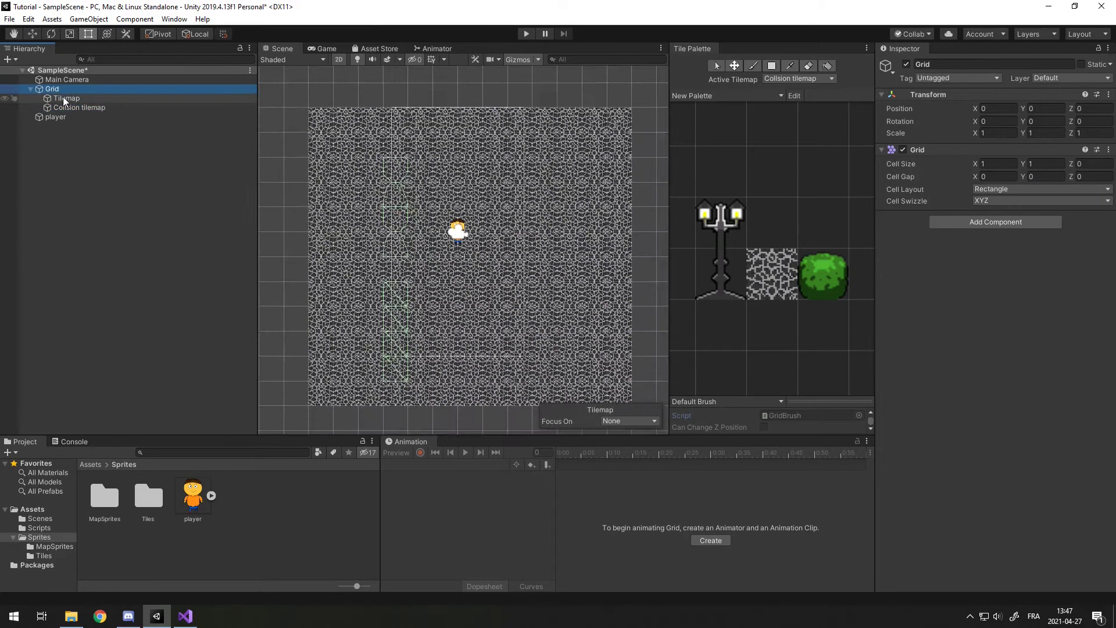
left_click(67, 100)
left_click(69, 108)
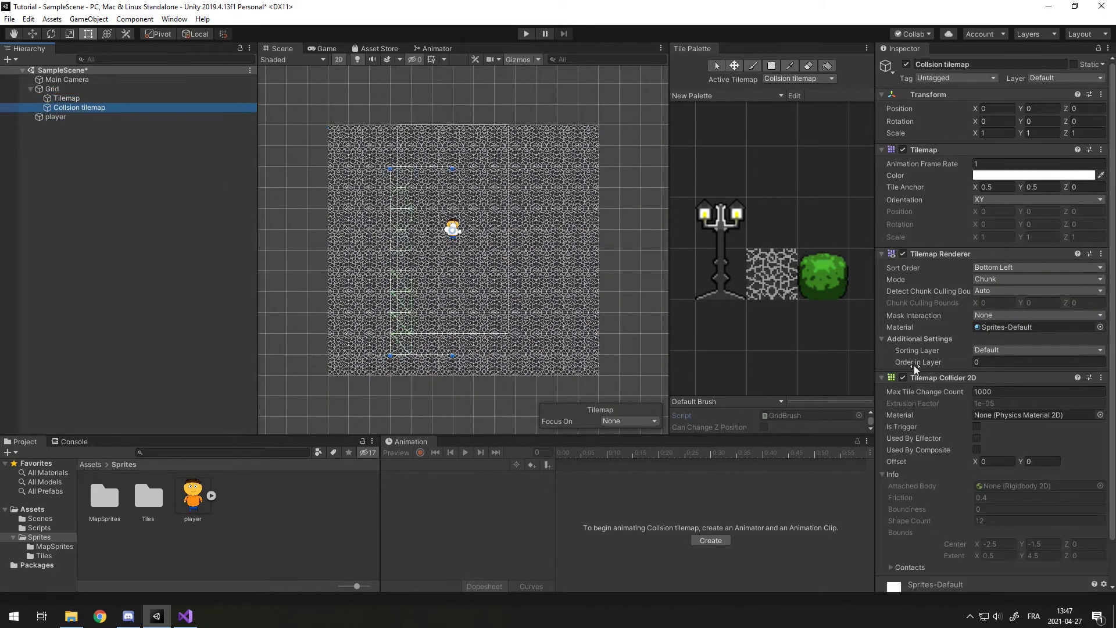
left_click(993, 365)
type("1")
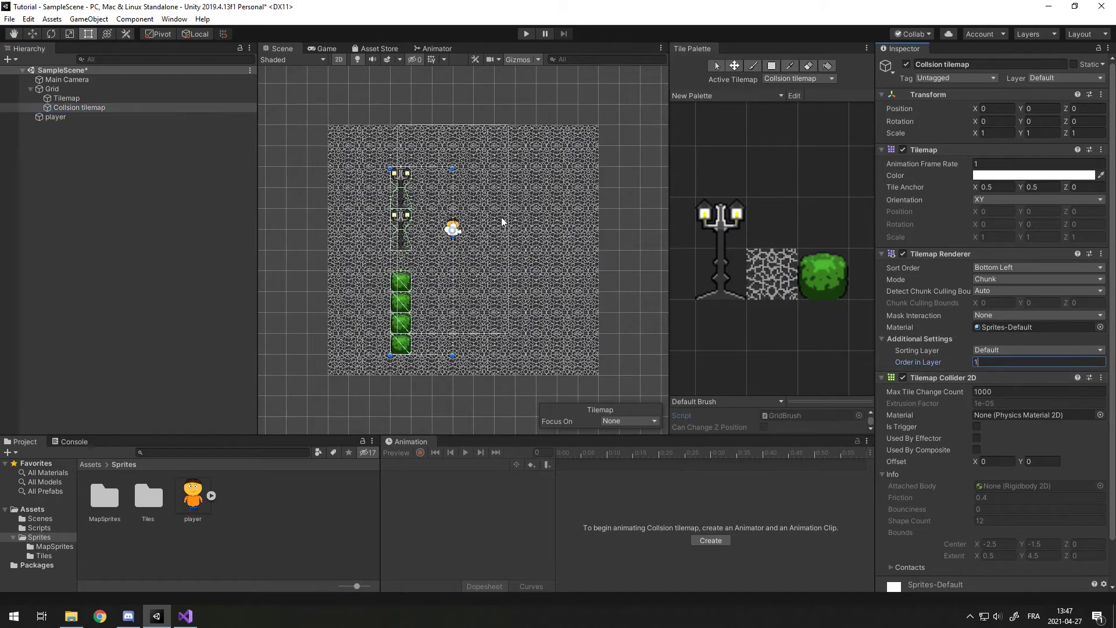
Step: Select the player and begin editing its Sprite Renderer Order in Layer
scroll(454, 257, "up", 3)
left_click(72, 118)
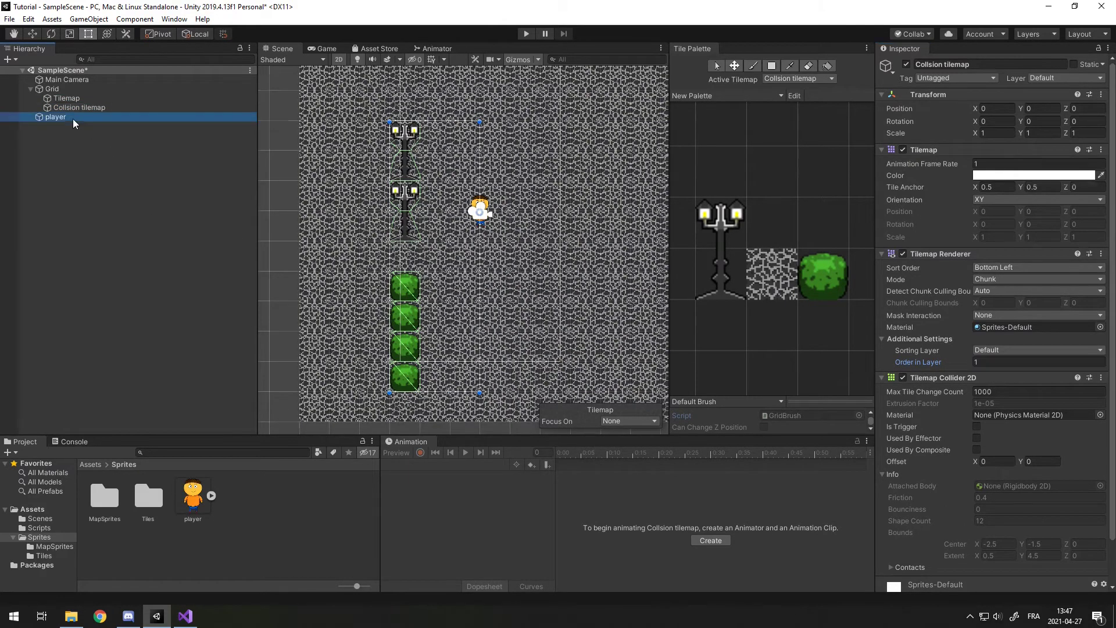
left_click(988, 268)
Step: Set the player's Order in Layer to 2 and play-test walking near the lamps and bushes
type("2")
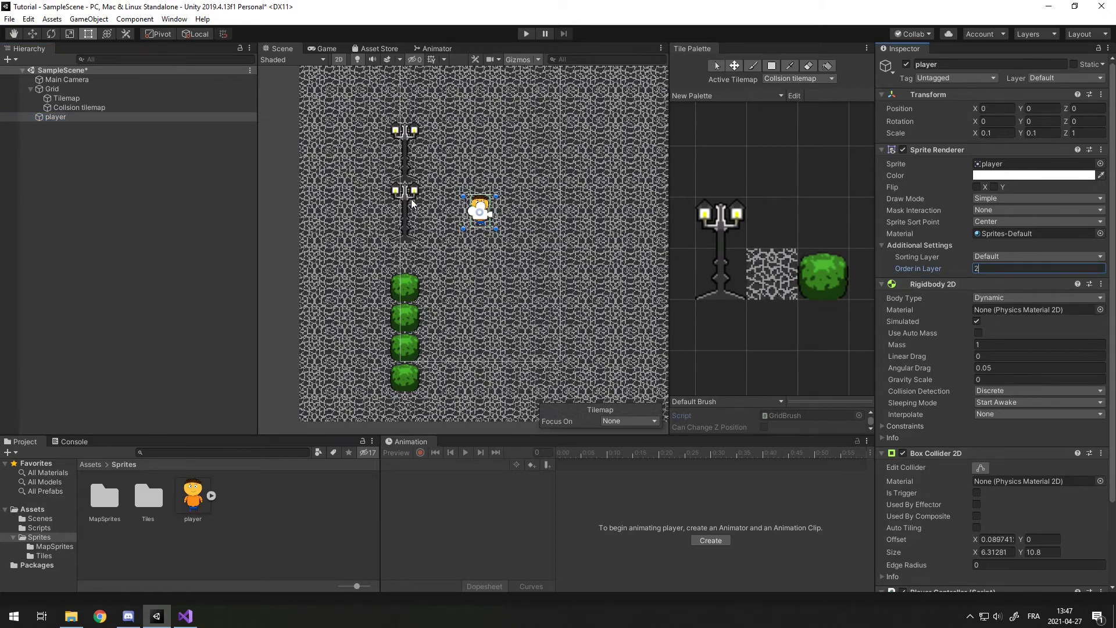
key("ctrl+p")
key("Left")
key("Down")
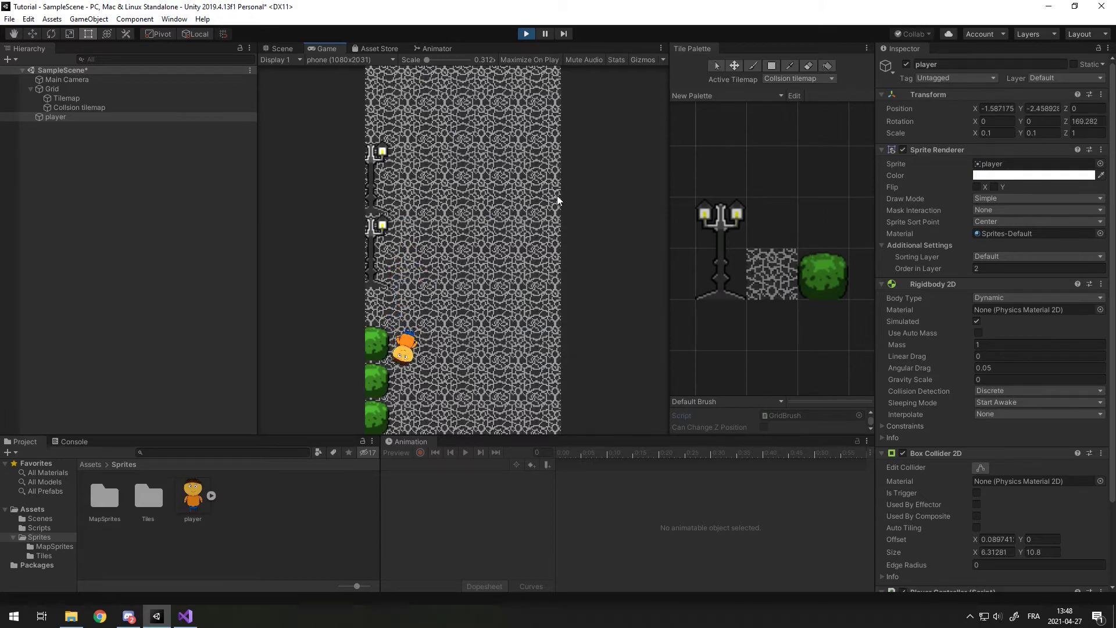
key("Up")
key("Right")
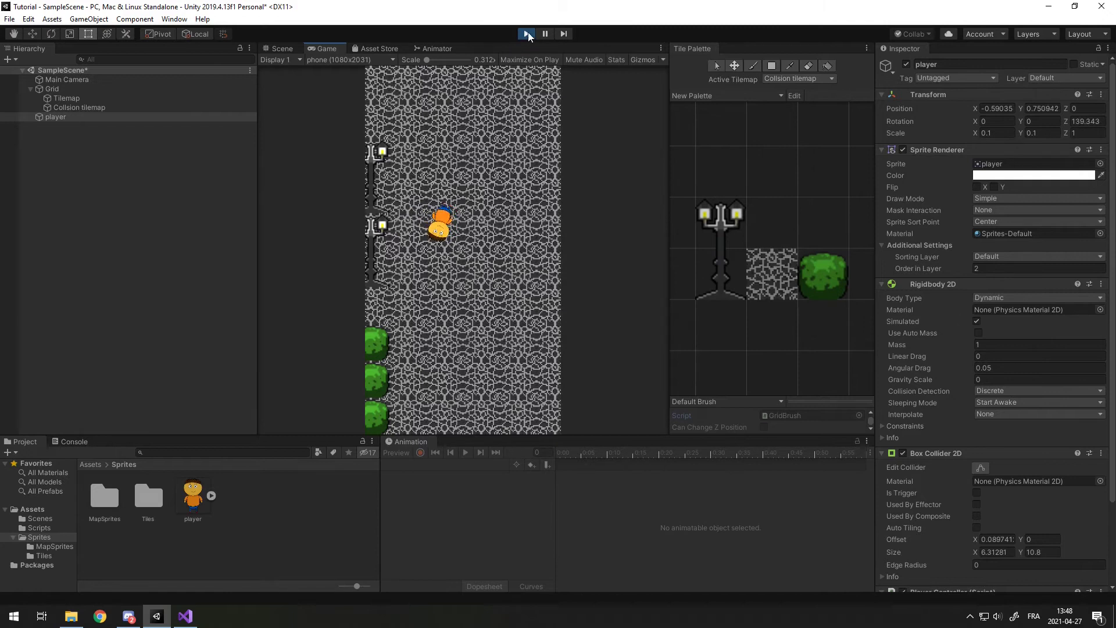
left_click(526, 34)
Step: Freeze the player's Rigidbody 2D Z rotation and play-test walking into the bushes
left_click(904, 426)
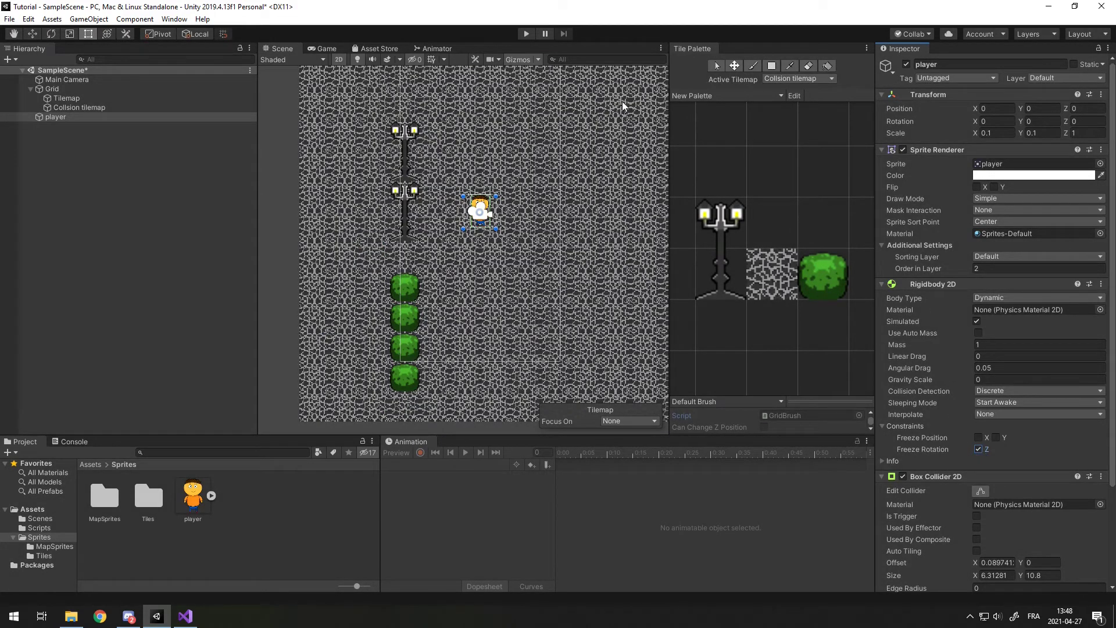
left_click(523, 34)
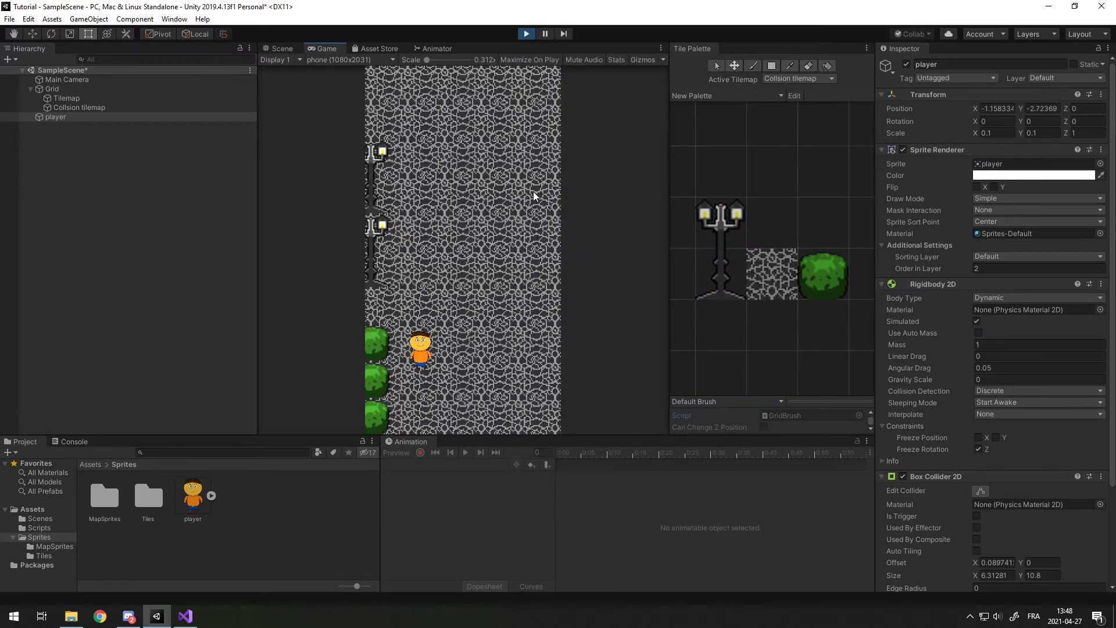
key("Left")
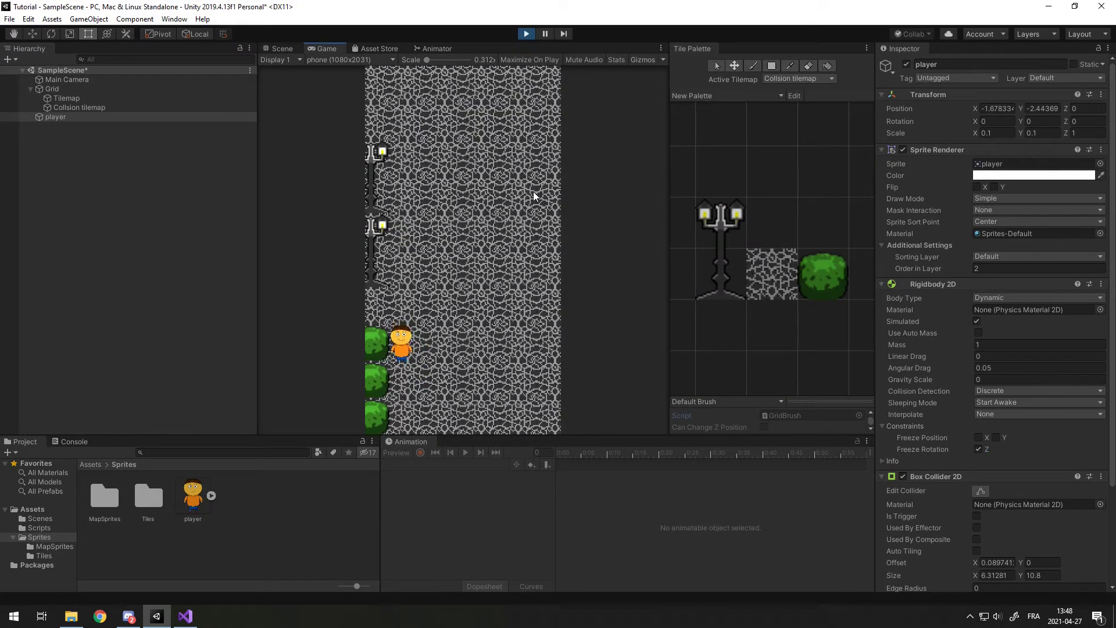
key("Down")
key("Up")
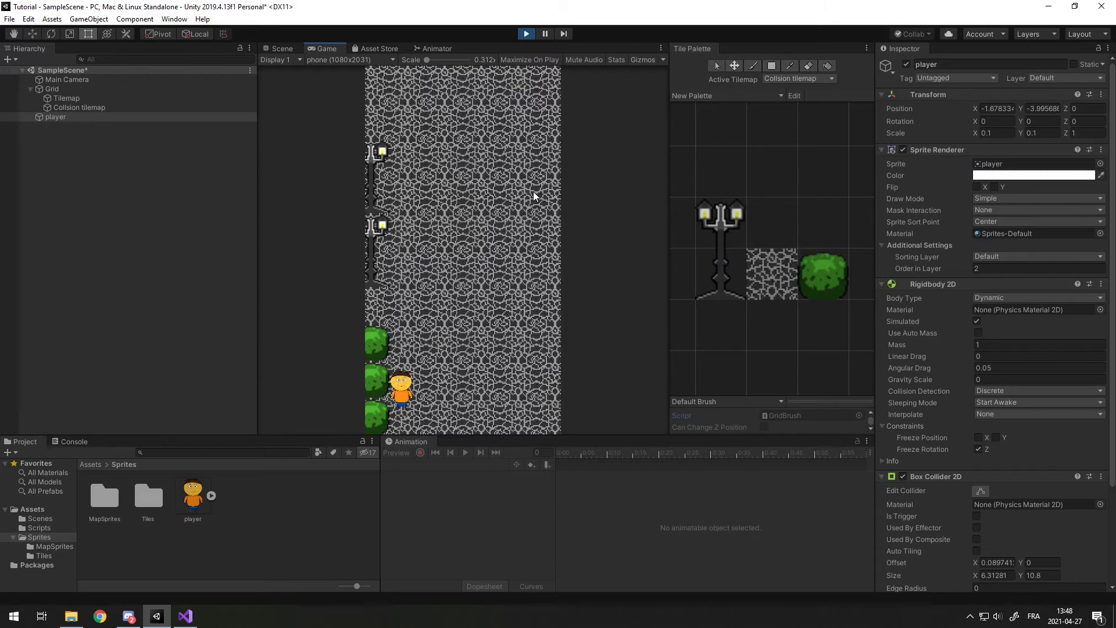
key("Down")
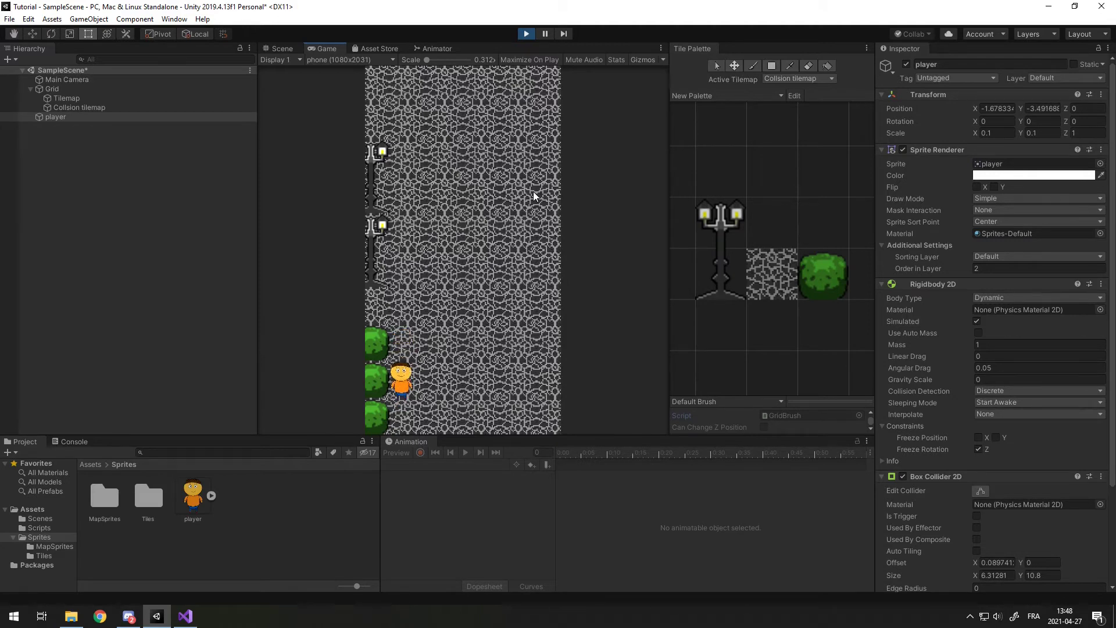
key("Up")
key("Down")
key("Down")
key("Up")
left_click(526, 34)
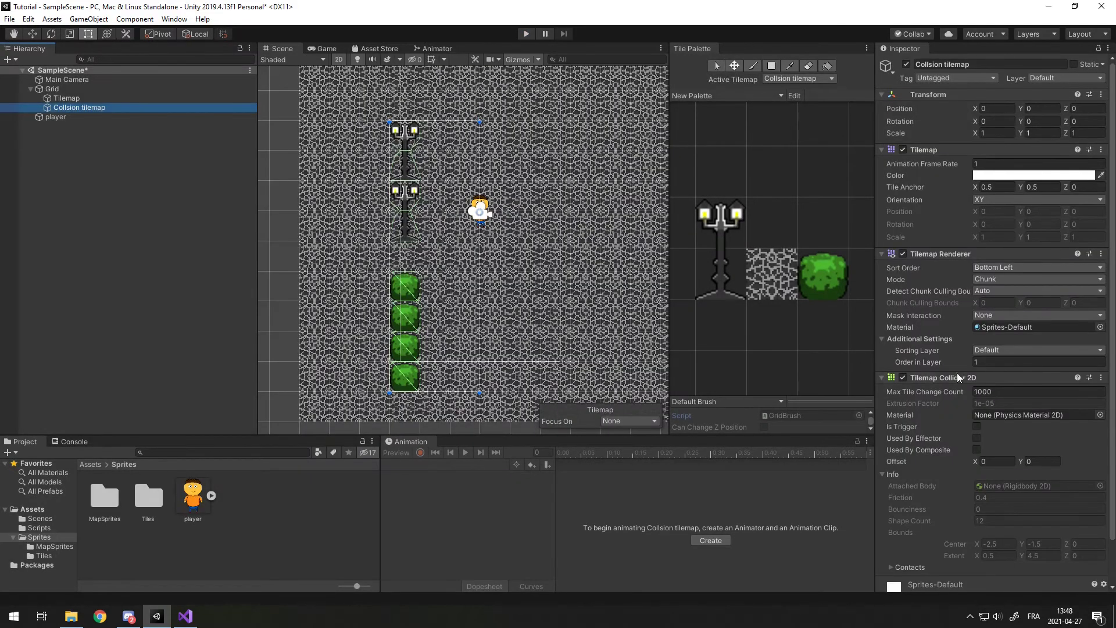
Step: Tick Used By Composite on the Collision tilemap collider and add a Rigidbody 2D component
scroll(961, 372, "down", 2)
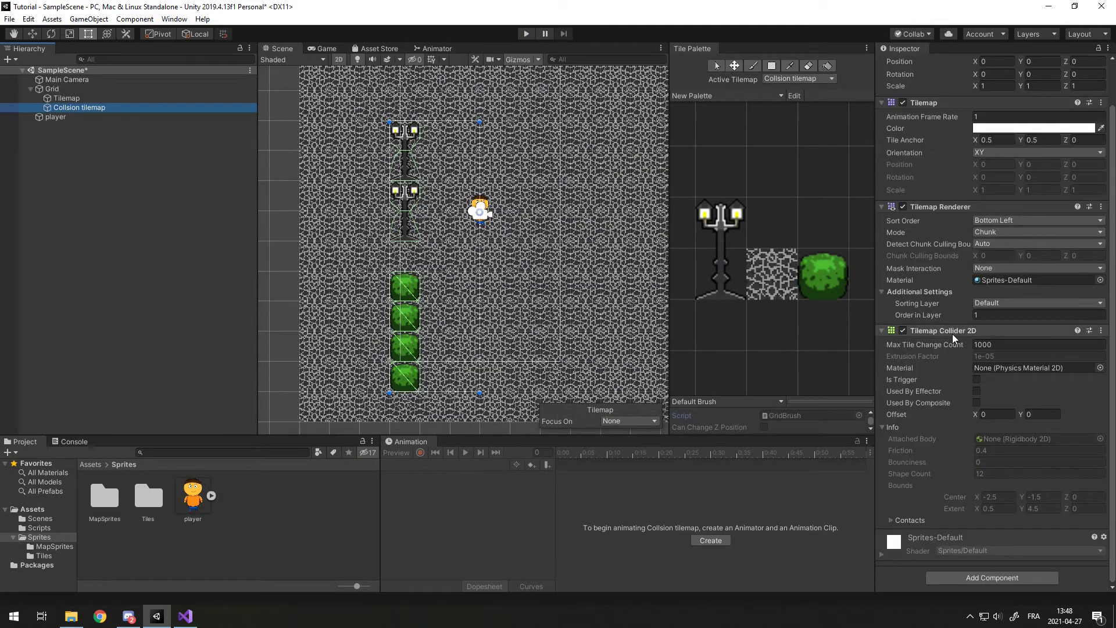
left_click(976, 401)
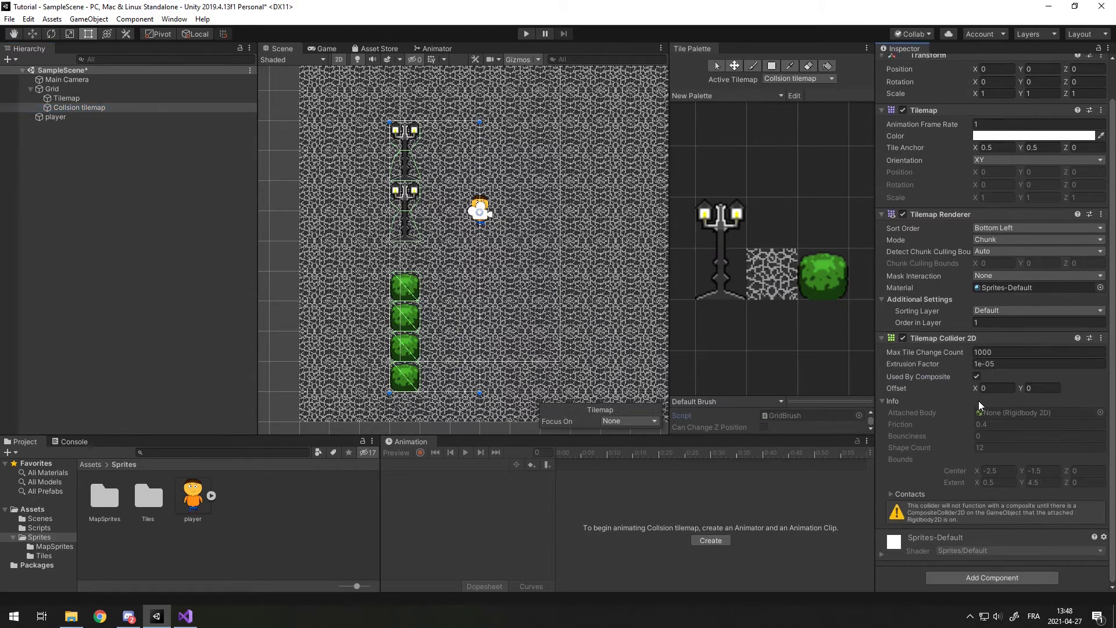
left_click(982, 577)
key("BackSpace")
key("BackSpace")
key("BackSpace")
type("rigidbody 2d")
key("Return")
scroll(490, 291, "up", 3)
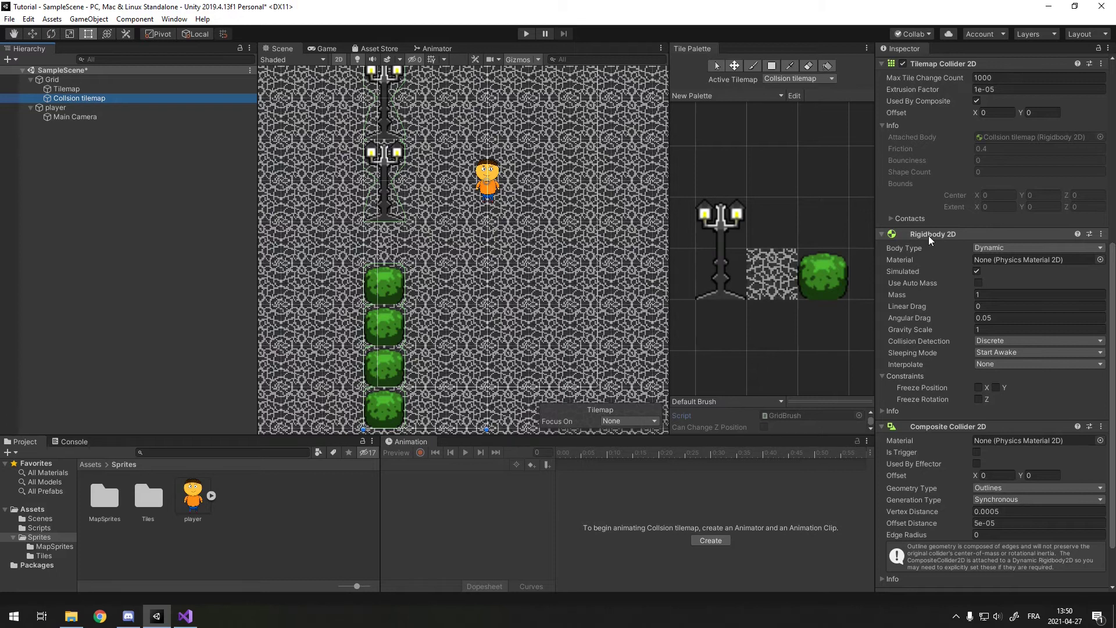
Step: Set the Collision tilemap's Rigidbody 2D Gravity Scale to 0 and run the game
left_click(526, 34)
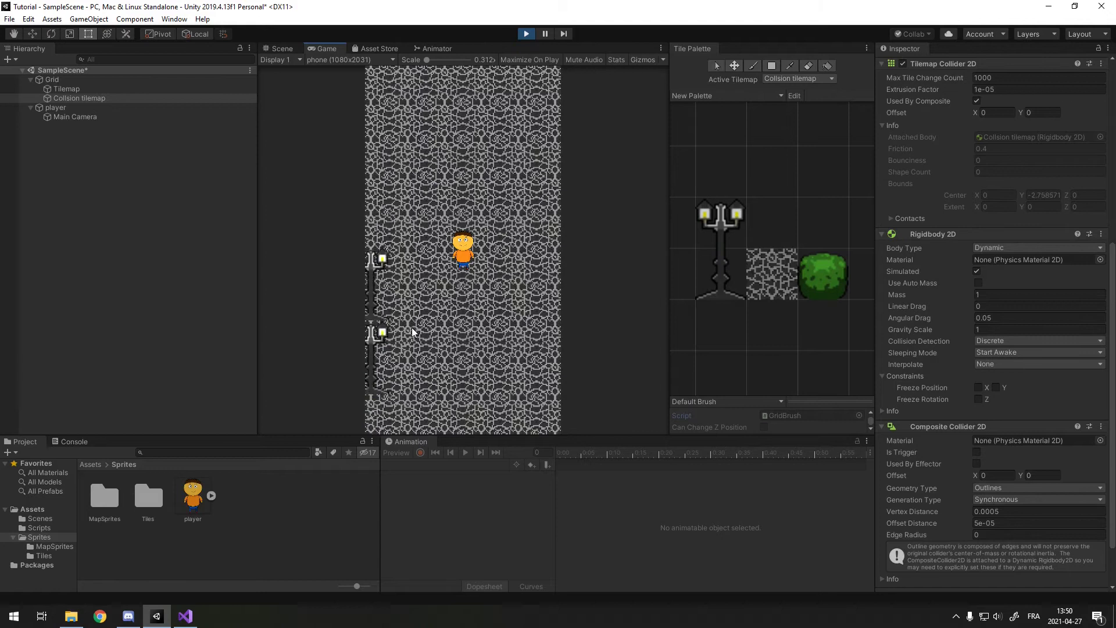
left_click(526, 34)
left_click(1000, 329)
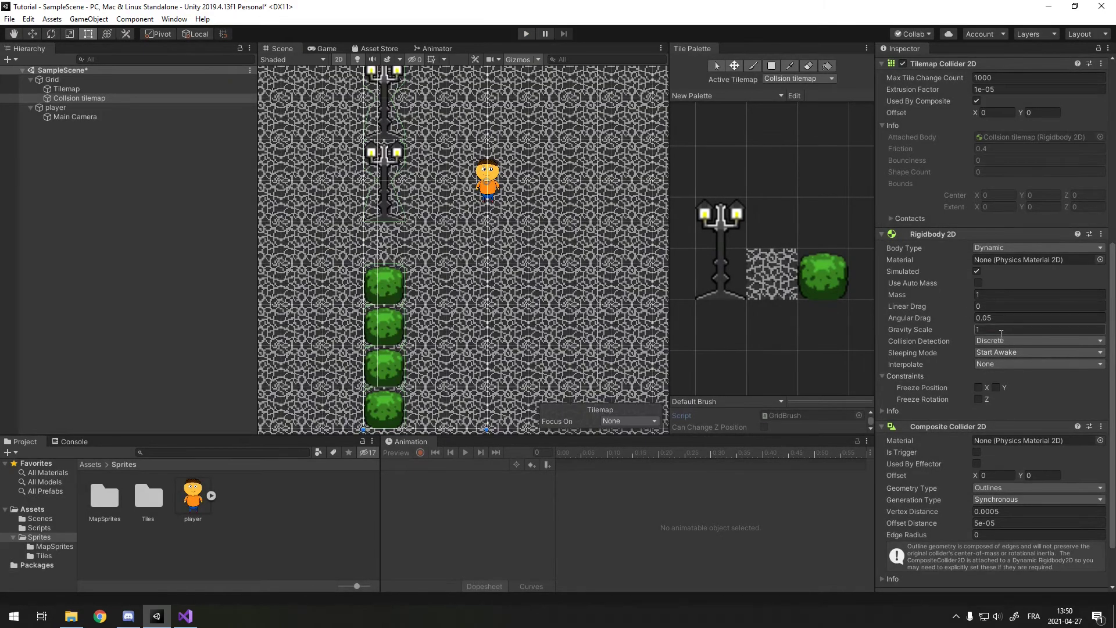
type("0")
left_click(522, 35)
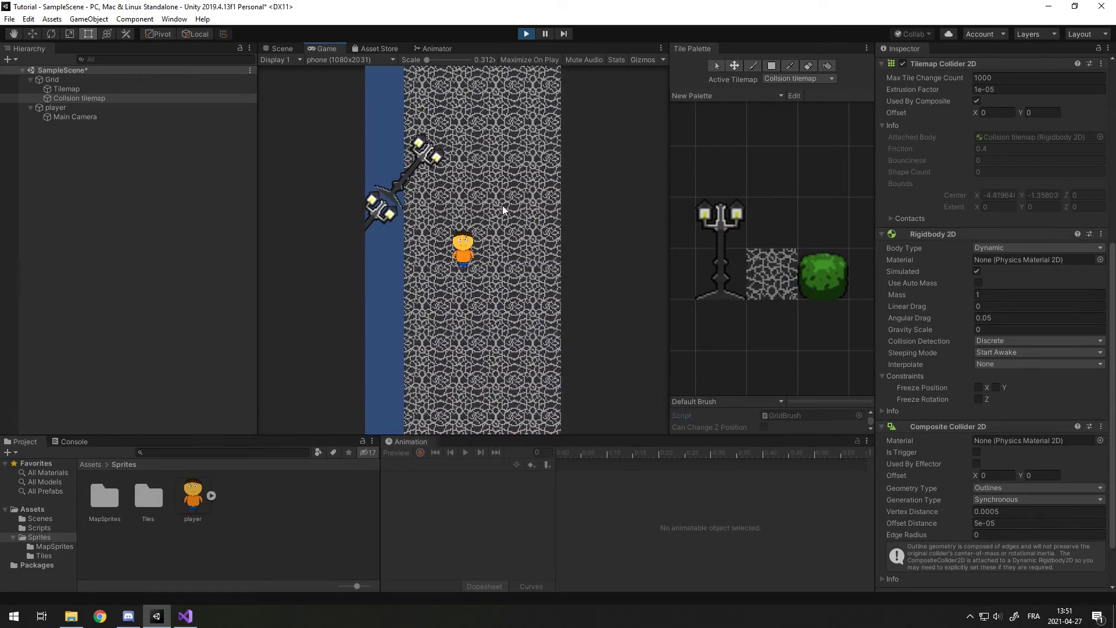
Step: Freeze the tilemap's X and Y position and run the game again
key("ctrl+p")
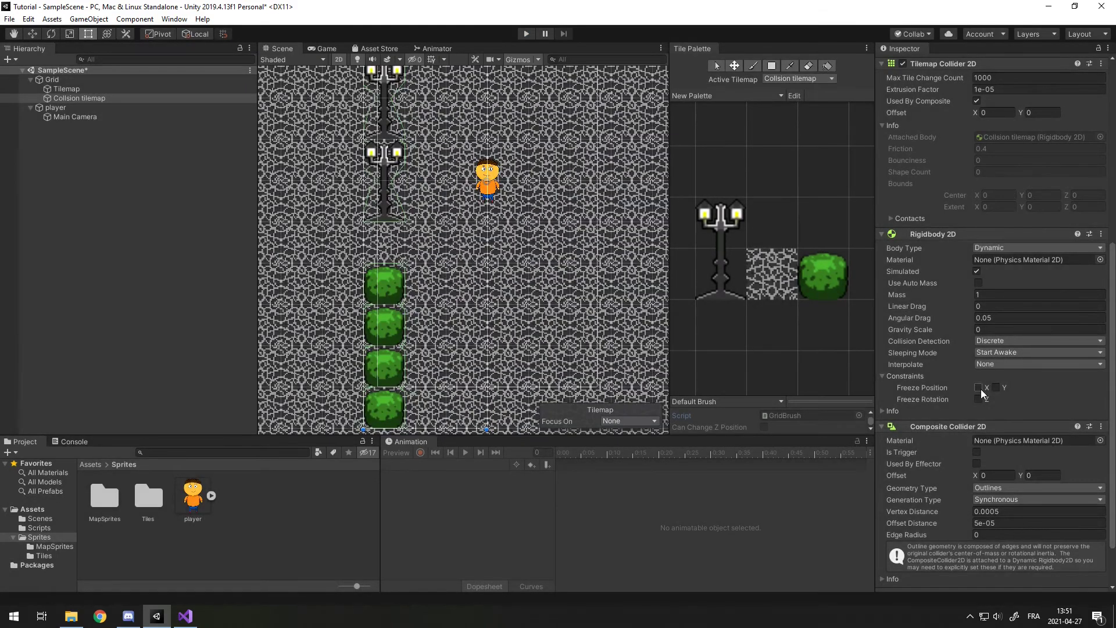
left_click(978, 386)
left_click(996, 387)
left_click(525, 33)
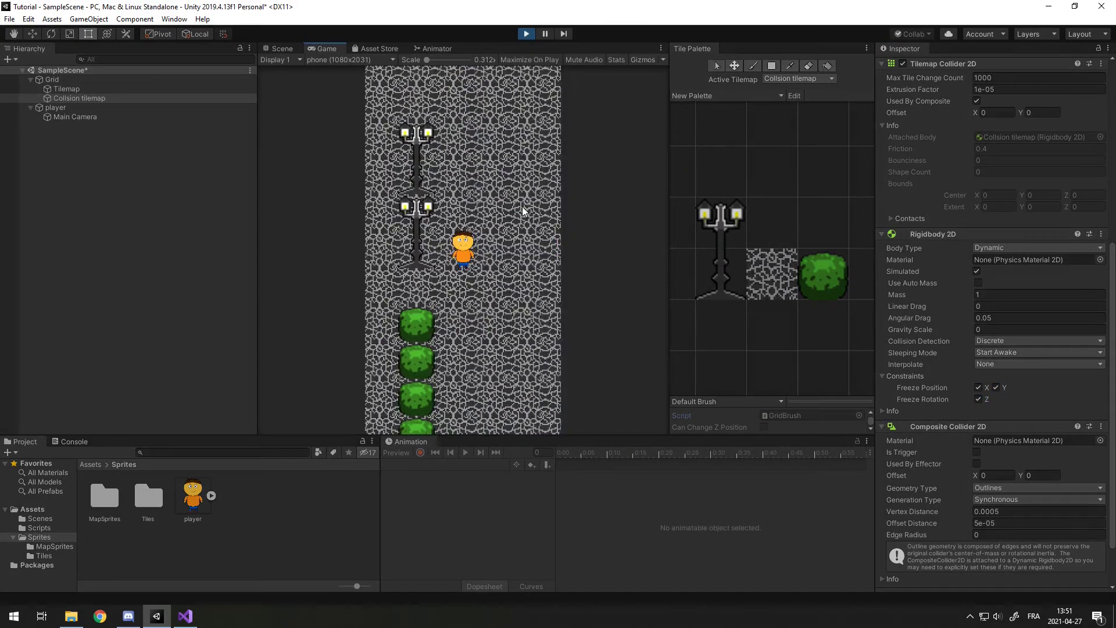